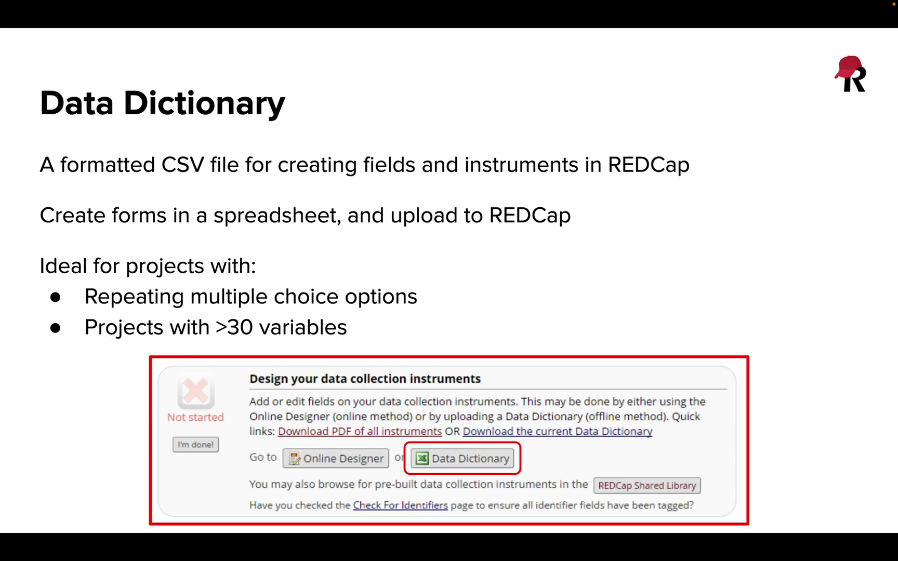
# Step: Advance to the Data Dictionary slide showing the example field-definition spreadsheet
pyautogui.press('Right')
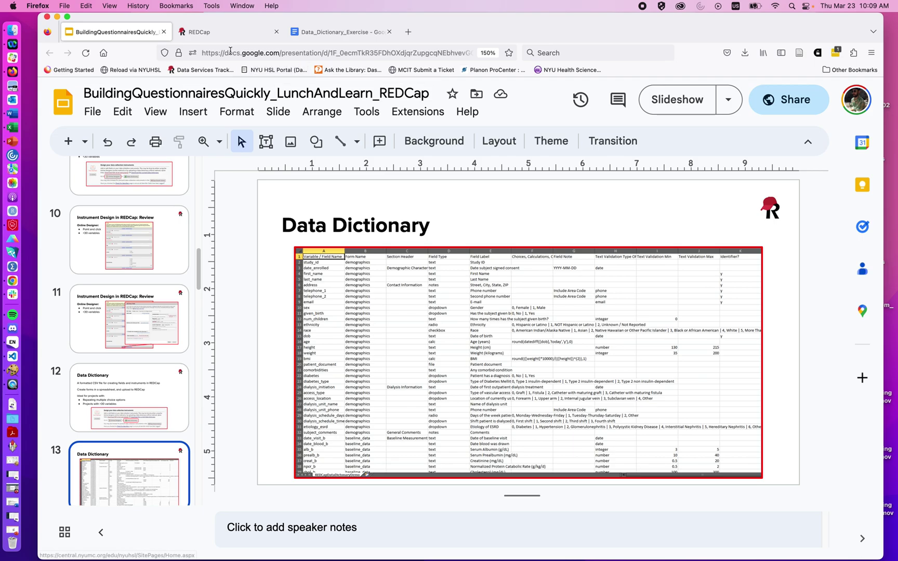
# Step: Log in to REDCap, using Duo for two-step verification
pyautogui.click(224, 33)
pyautogui.press('Return')
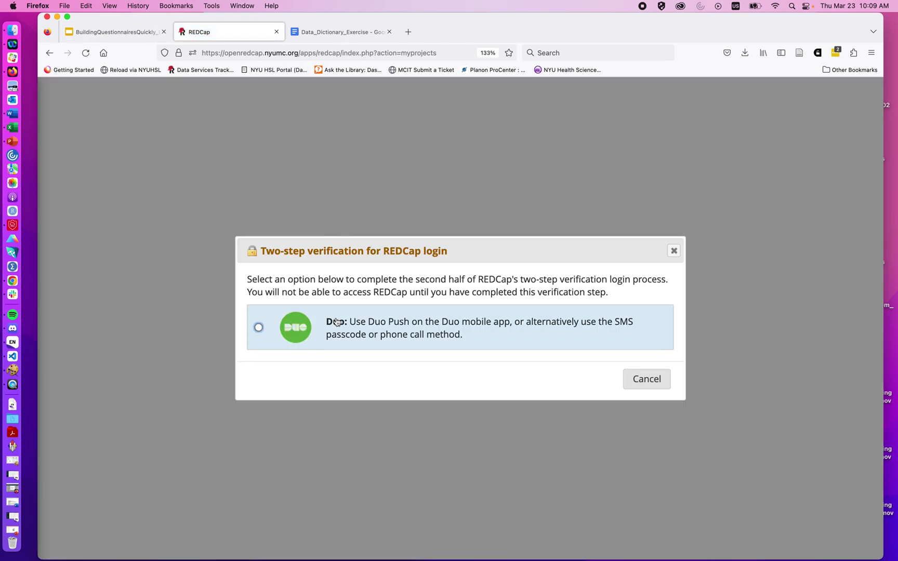
pyautogui.click(337, 322)
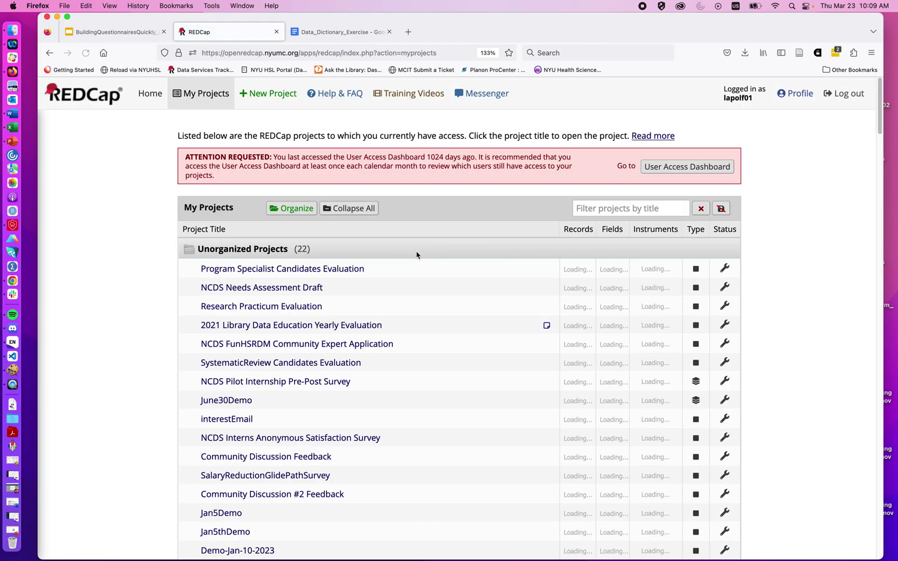
# Step: Open the QuickDemo project's Online Designer listing its three instruments
pyautogui.scroll(-6, 330, 419)
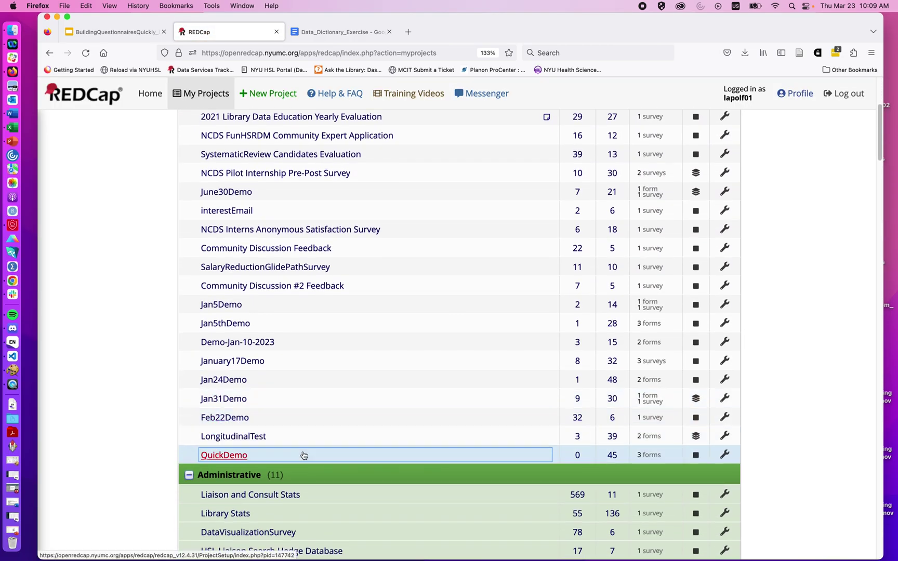
pyautogui.click(304, 455)
pyautogui.scroll(-3, 303, 451)
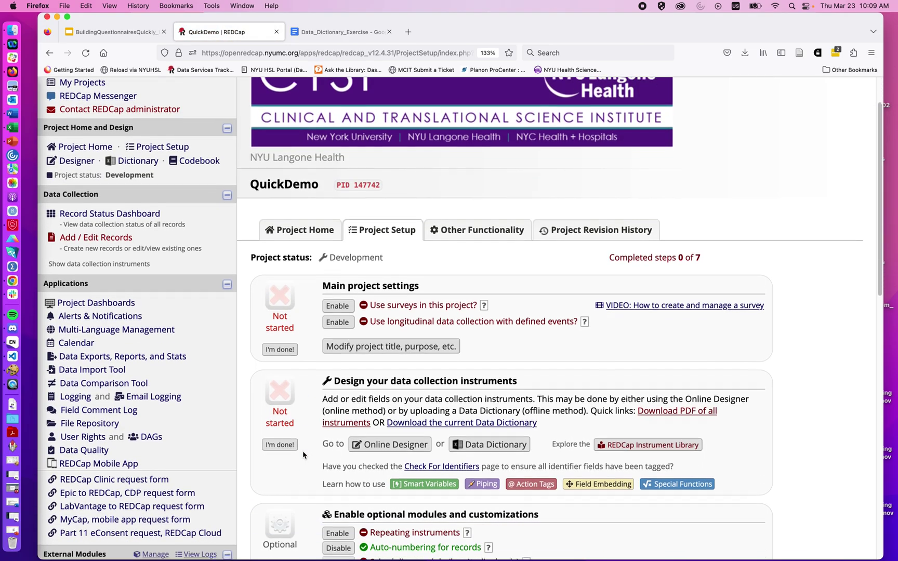
pyautogui.click(364, 421)
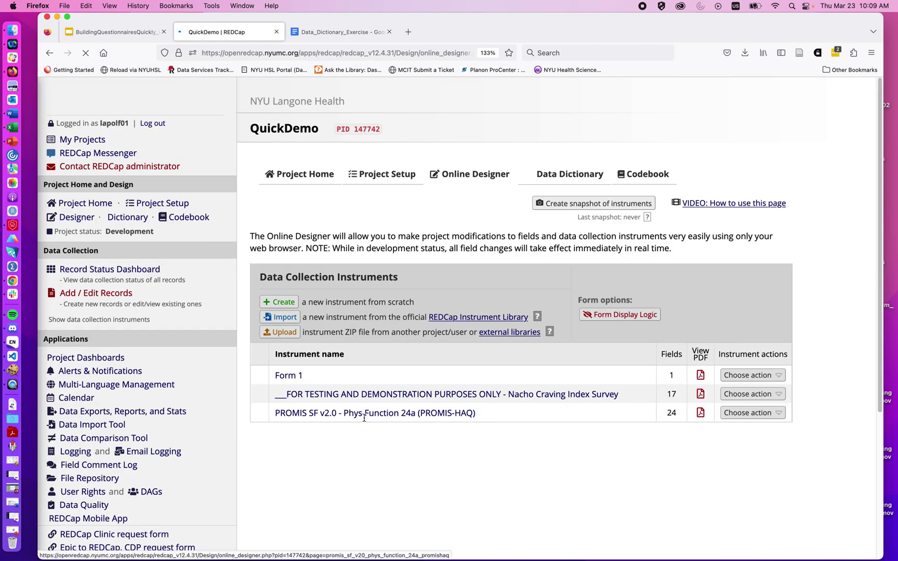
pyautogui.scroll(-1, 362, 455)
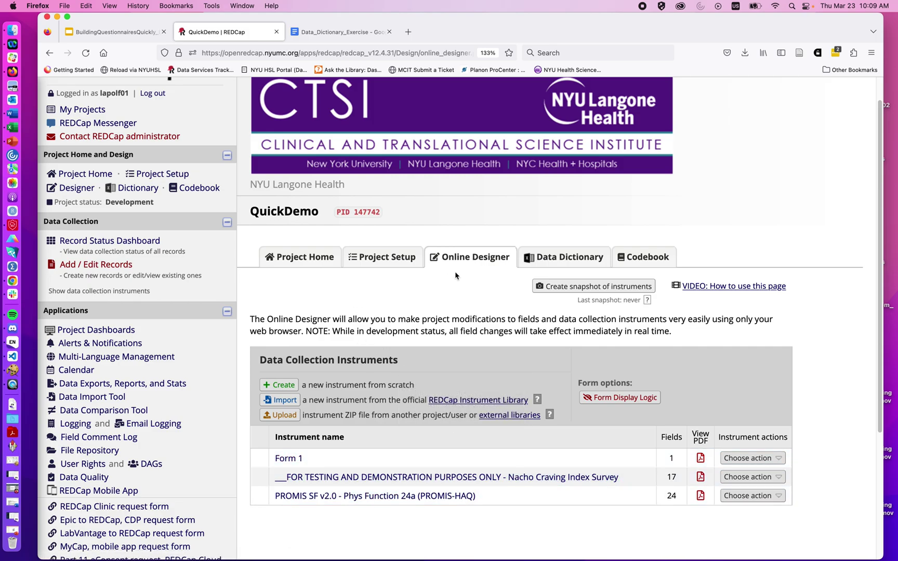
# Step: From the Data Dictionary page, download the current QuickDemo CSV after agreeing to terms, and open it
pyautogui.click(545, 256)
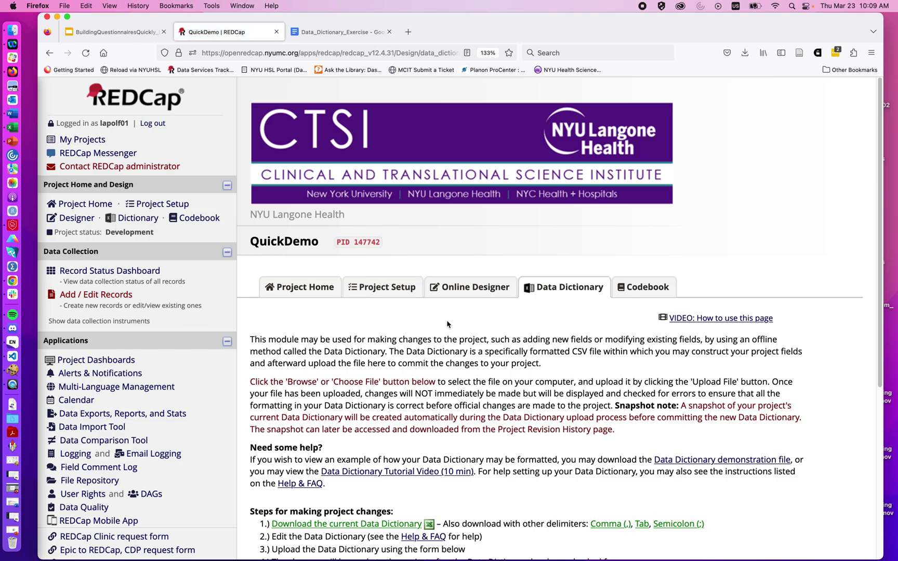
pyautogui.scroll(-3, 448, 317)
pyautogui.scroll(-3, 447, 320)
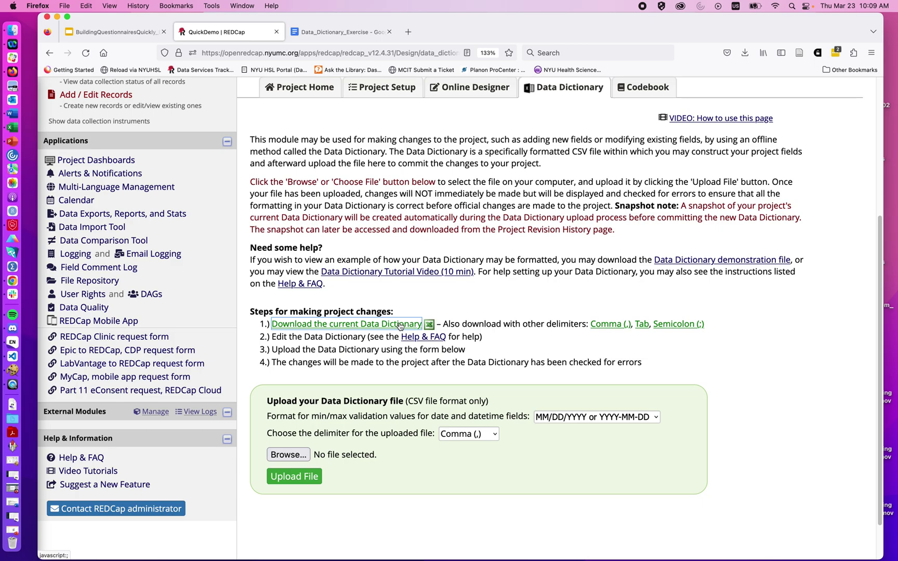
pyautogui.click(398, 325)
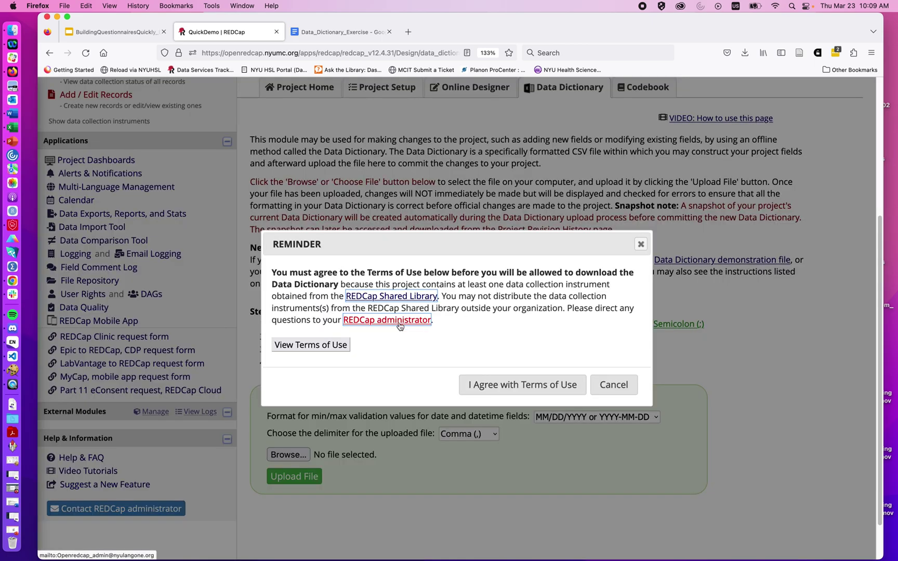
pyautogui.click(503, 385)
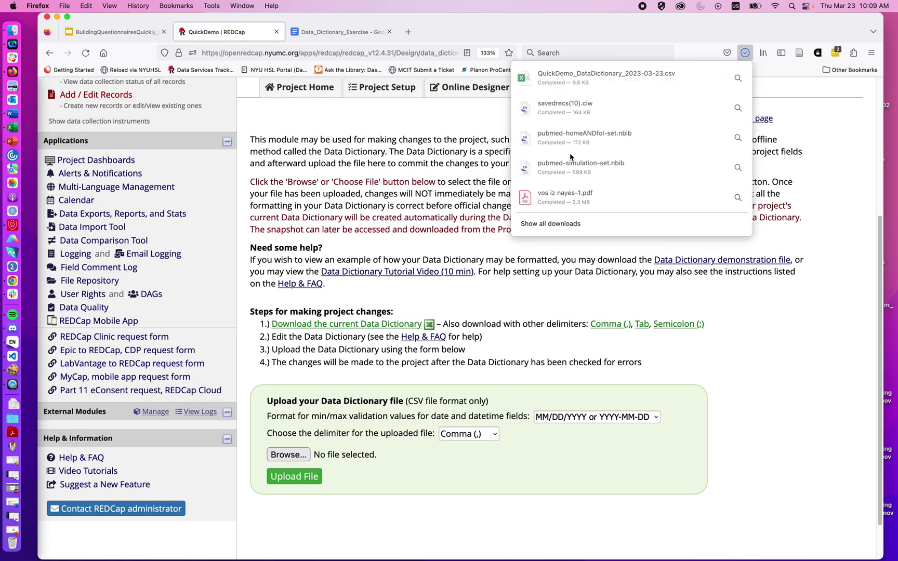
pyautogui.click(579, 76)
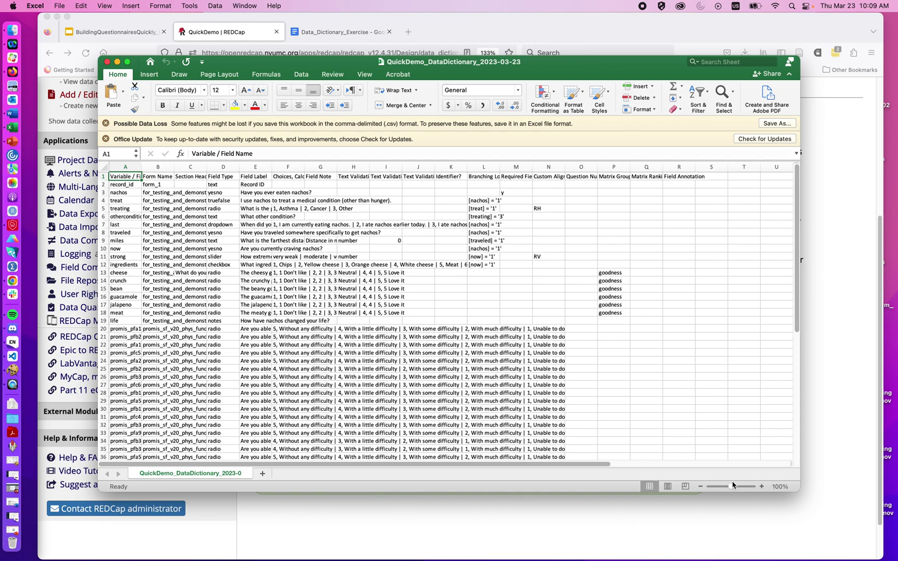
# Step: Zoom the sheet to 140% and widen the Excel window on both sides
pyautogui.click(761, 486)
pyautogui.click(762, 487)
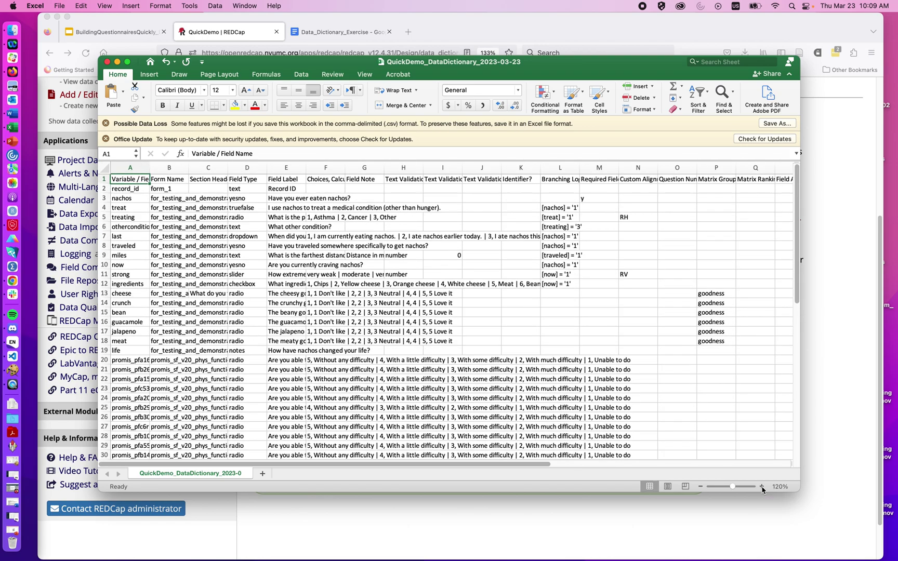
pyautogui.click(761, 487)
pyautogui.click(762, 487)
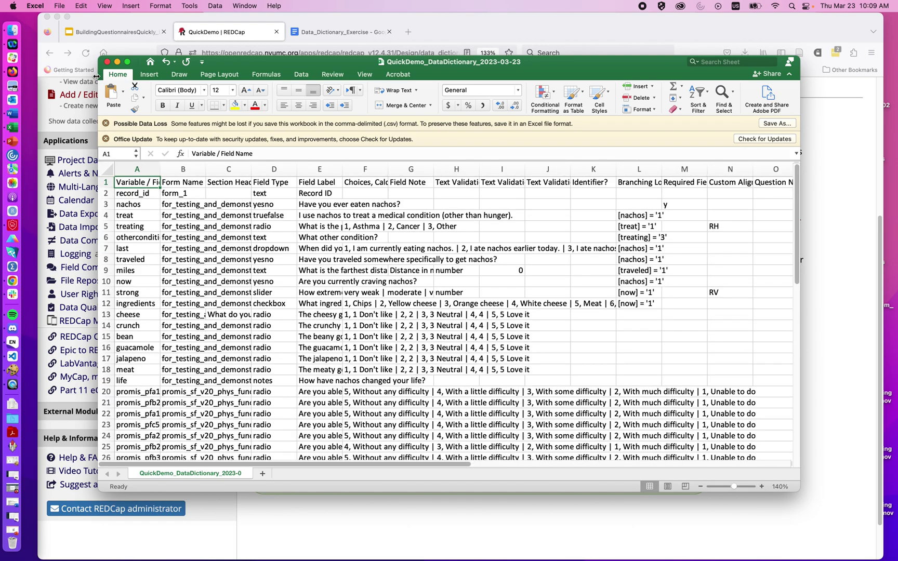
pyautogui.moveTo(99, 73); pyautogui.dragTo(46, 68)
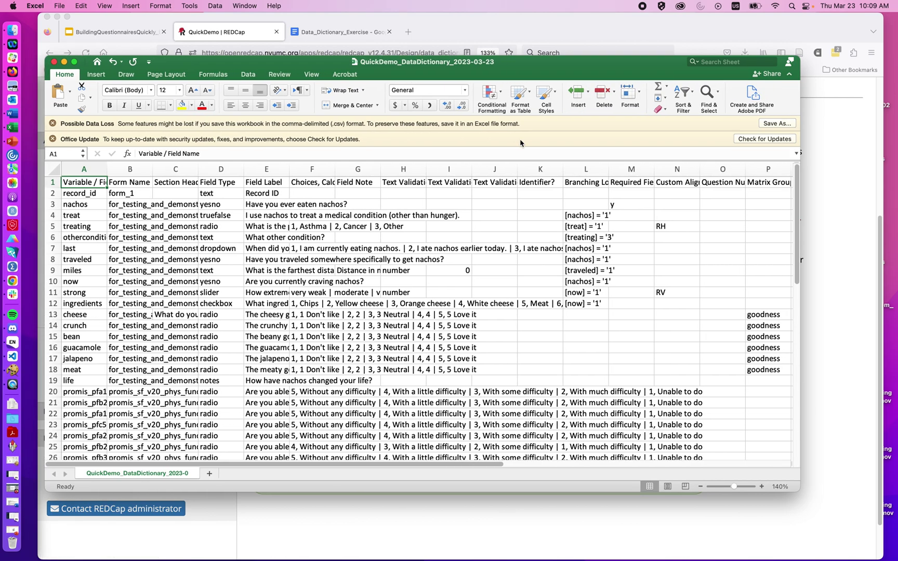
pyautogui.moveTo(799, 225); pyautogui.dragTo(840, 224)
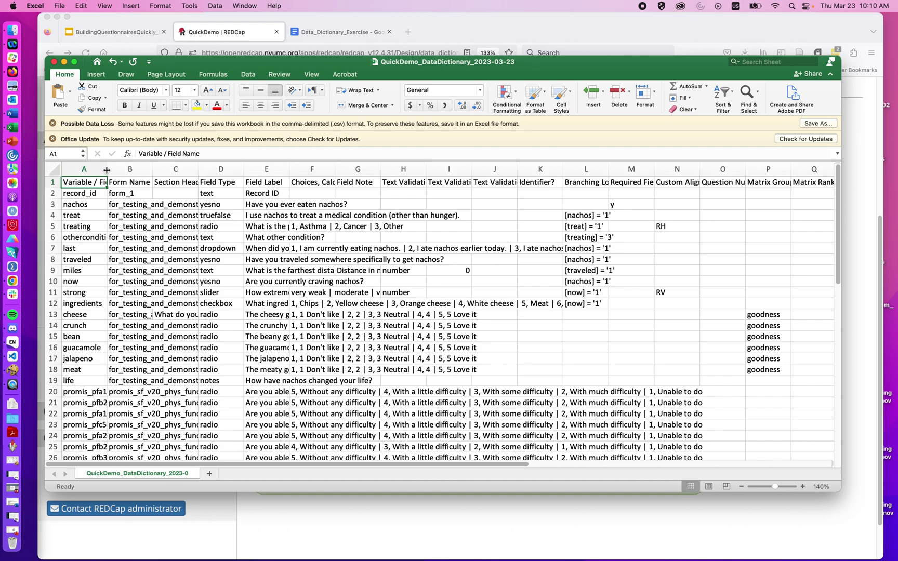
# Step: Autofit column A and widen columns B, C and D to show their contents
pyautogui.doubleClick(106, 172)
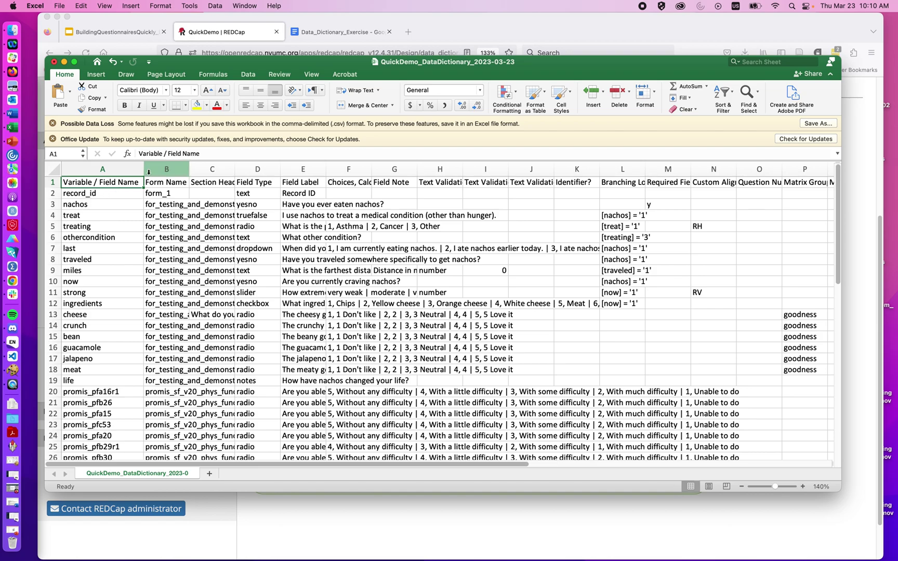
pyautogui.moveTo(189, 172); pyautogui.dragTo(373, 170)
pyautogui.moveTo(281, 171); pyautogui.dragTo(346, 171)
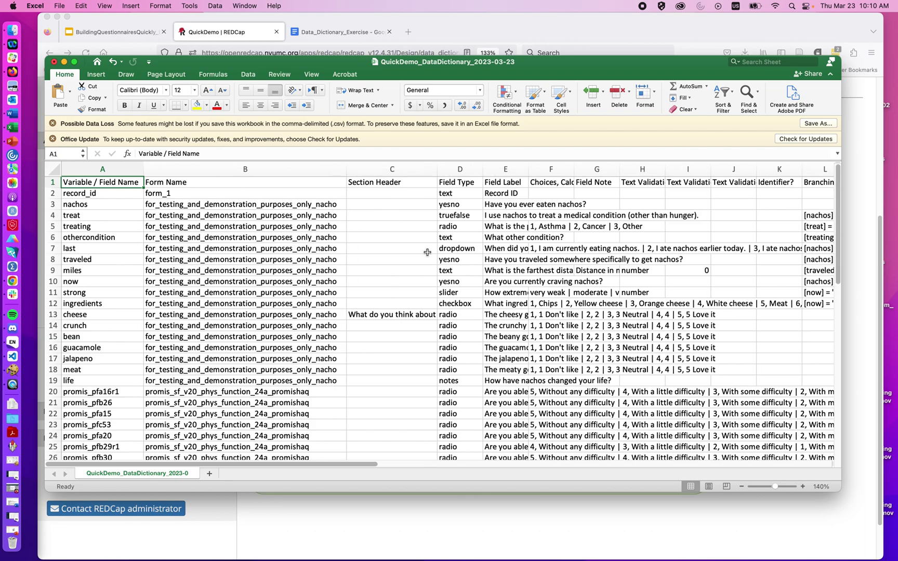
pyautogui.moveTo(482, 170); pyautogui.dragTo(542, 170)
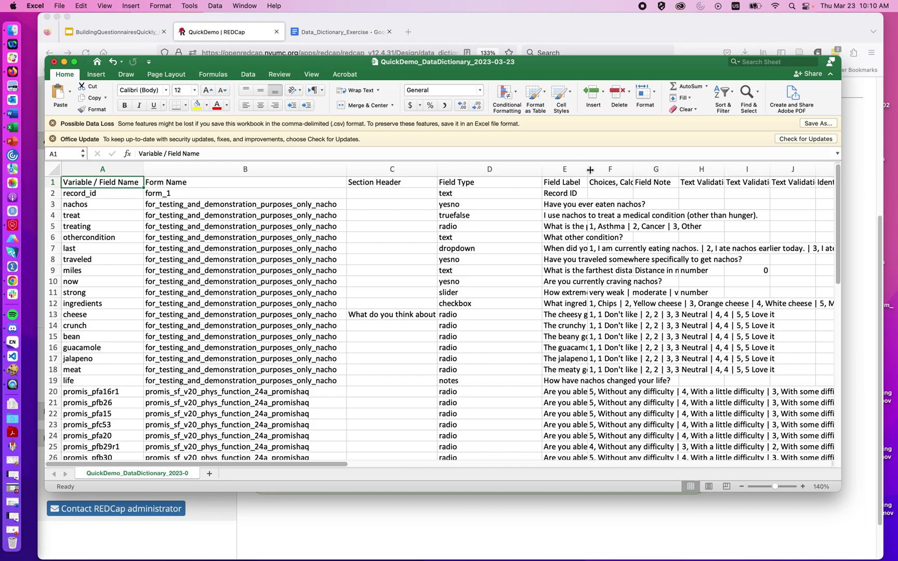
# Step: Widen columns E and F so field labels and choice lists display fully
pyautogui.moveTo(587, 170); pyautogui.dragTo(723, 177)
pyautogui.hscroll(2, 703, 225)
pyautogui.hscroll(3, 703, 224)
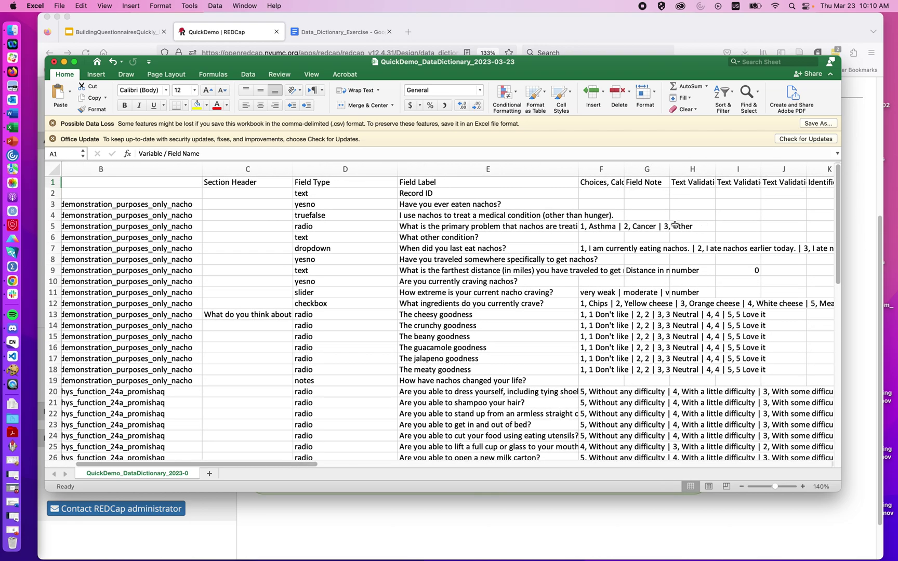
pyautogui.moveTo(622, 169); pyautogui.dragTo(732, 171)
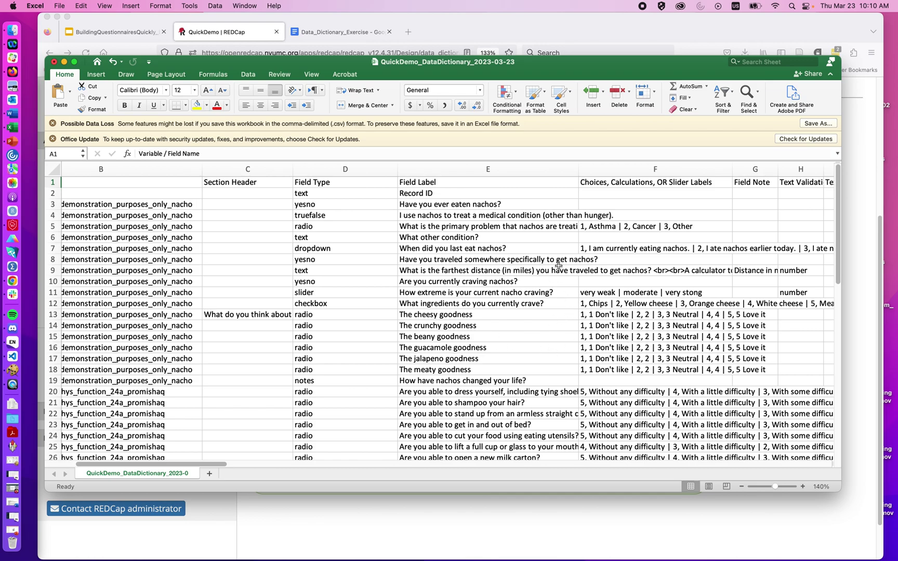
pyautogui.hscroll(-5, 566, 263)
pyautogui.scroll(-2, 582, 258)
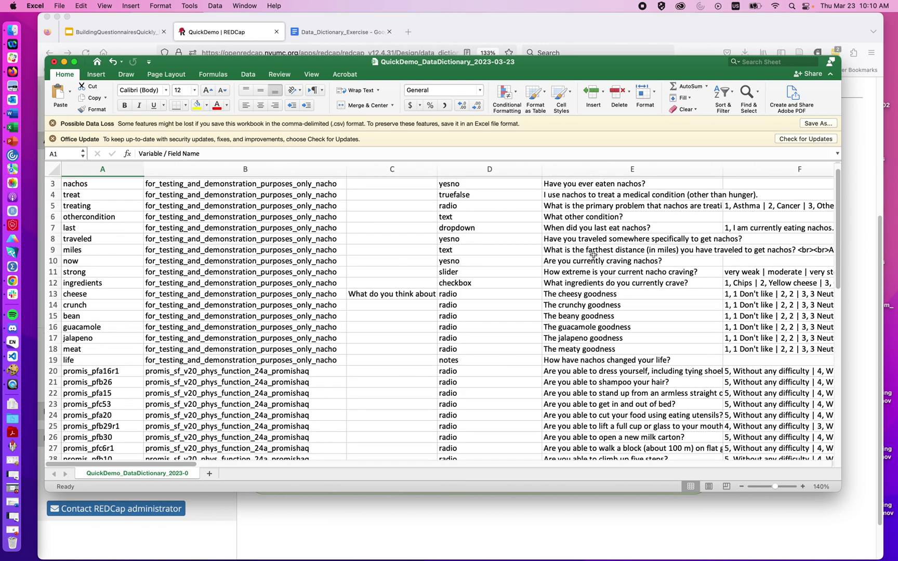
pyautogui.scroll(2, 593, 254)
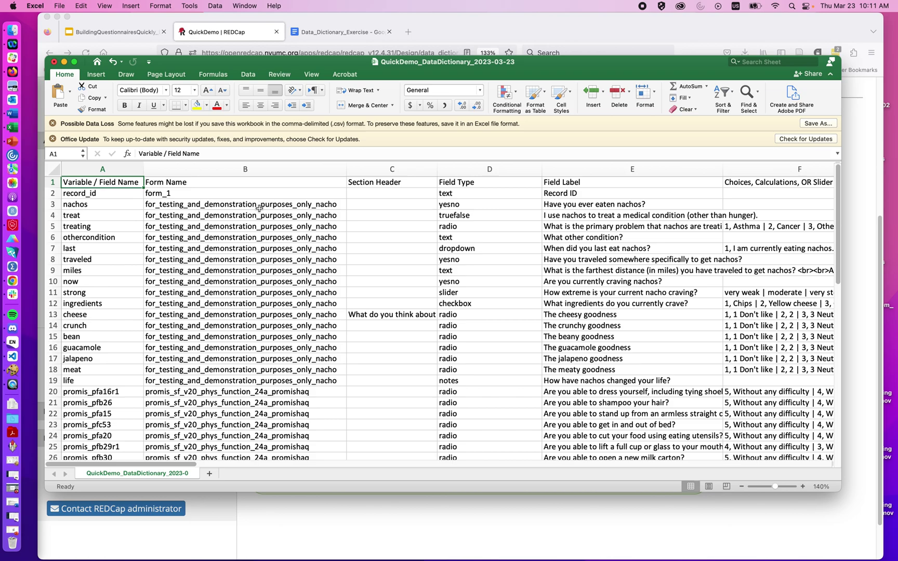
pyautogui.scroll(-11, 279, 303)
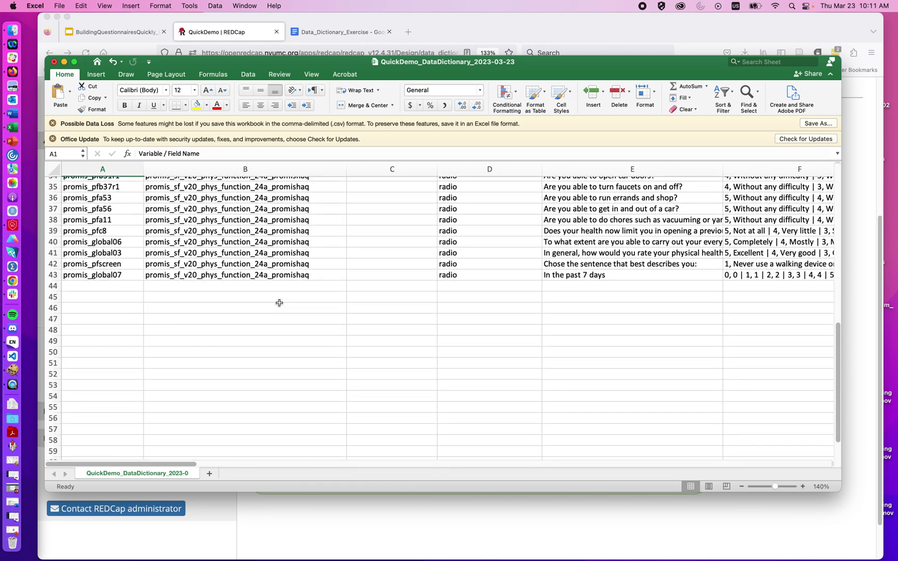
pyautogui.scroll(11, 295, 300)
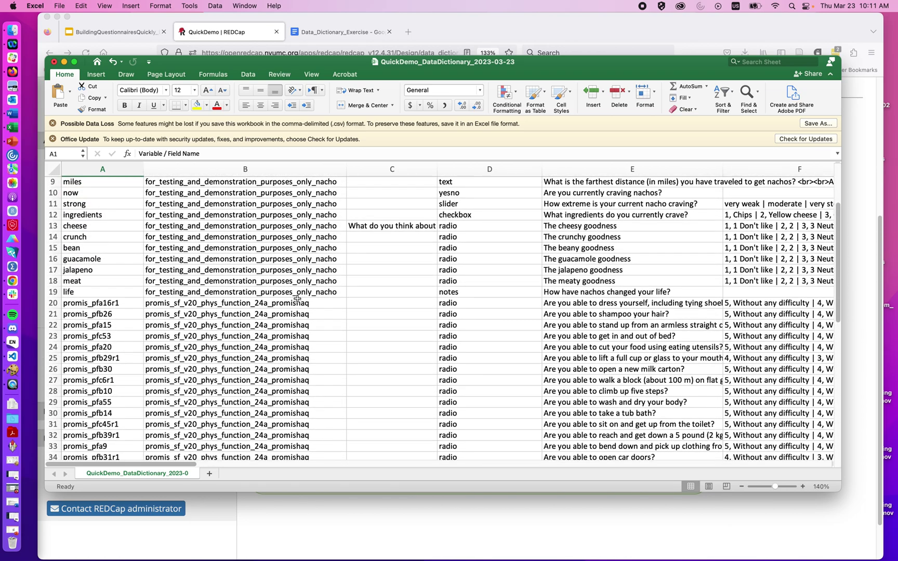
pyautogui.scroll(4, 297, 299)
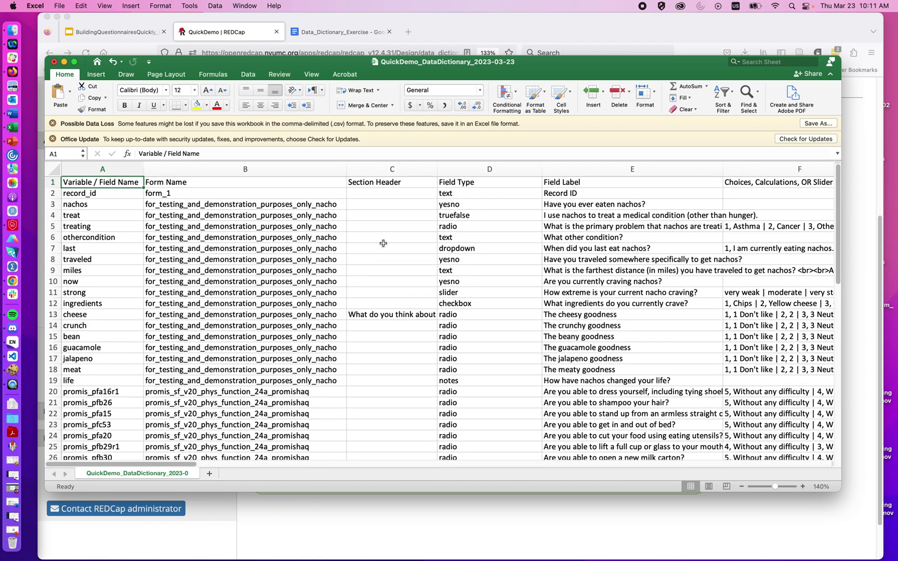
pyautogui.hscroll(2, 383, 243)
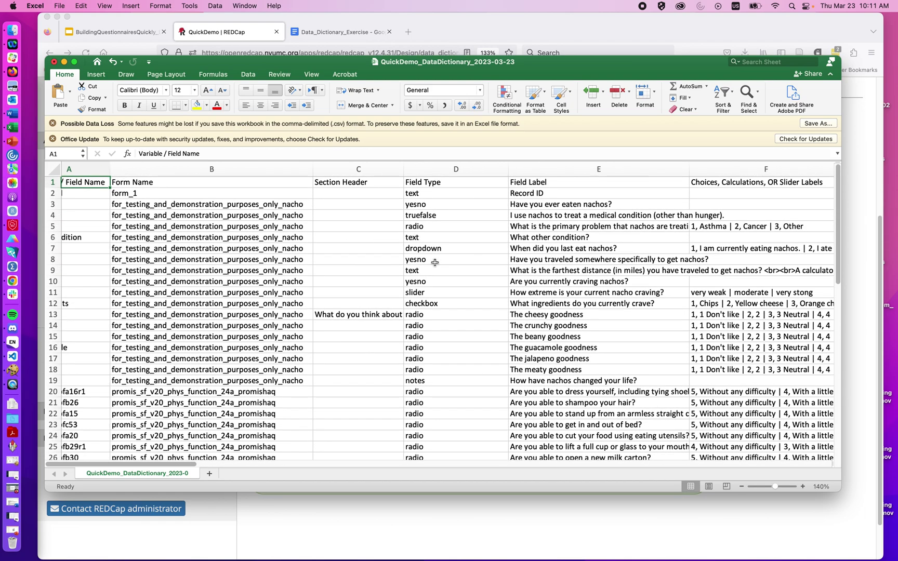
pyautogui.hscroll(4, 544, 259)
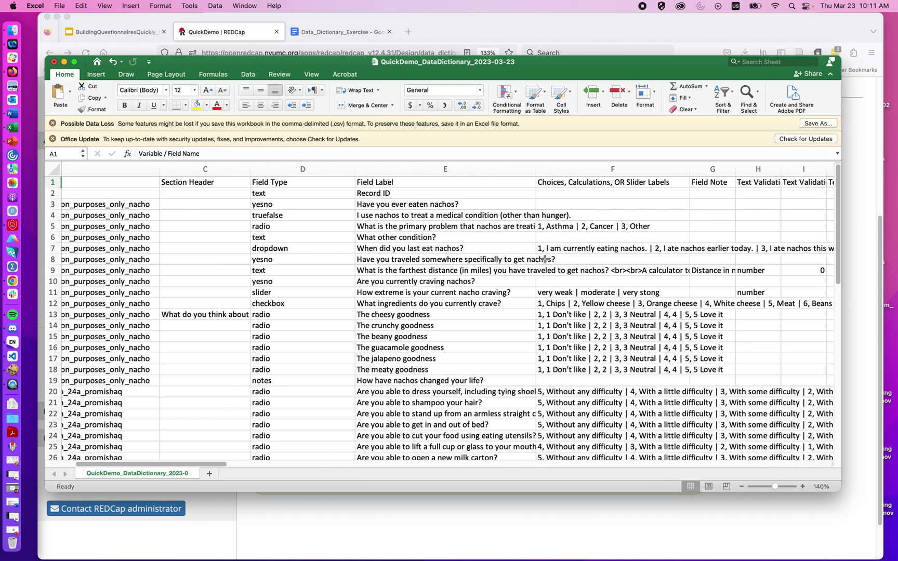
pyautogui.moveTo(681, 171); pyautogui.dragTo(772, 157)
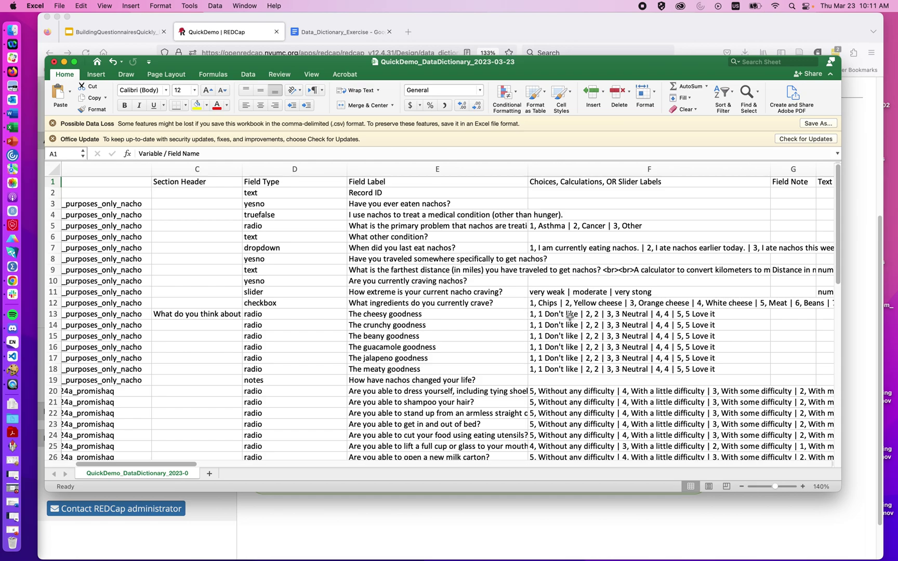
# Step: Scroll down to the last field at row 43 and select empty cell B44
pyautogui.hscroll(3, 569, 315)
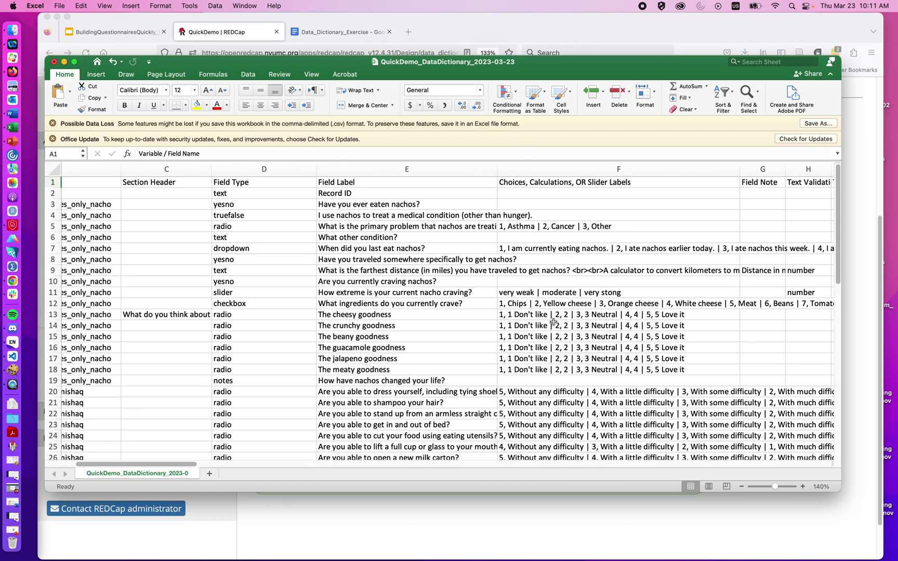
pyautogui.hscroll(10, 553, 322)
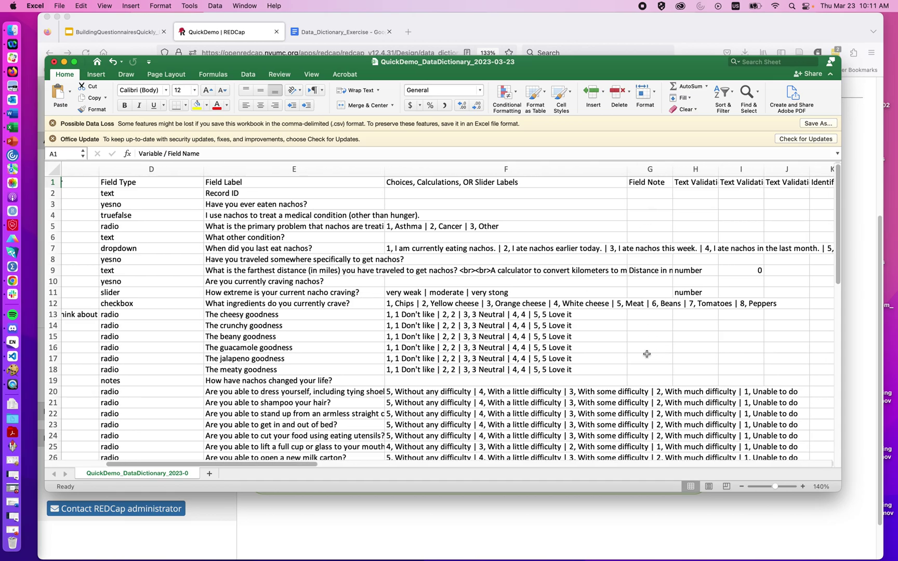
pyautogui.hscroll(-10, 649, 343)
pyautogui.scroll(-1, 650, 342)
pyautogui.scroll(-7, 646, 354)
pyautogui.hscroll(-1, 646, 354)
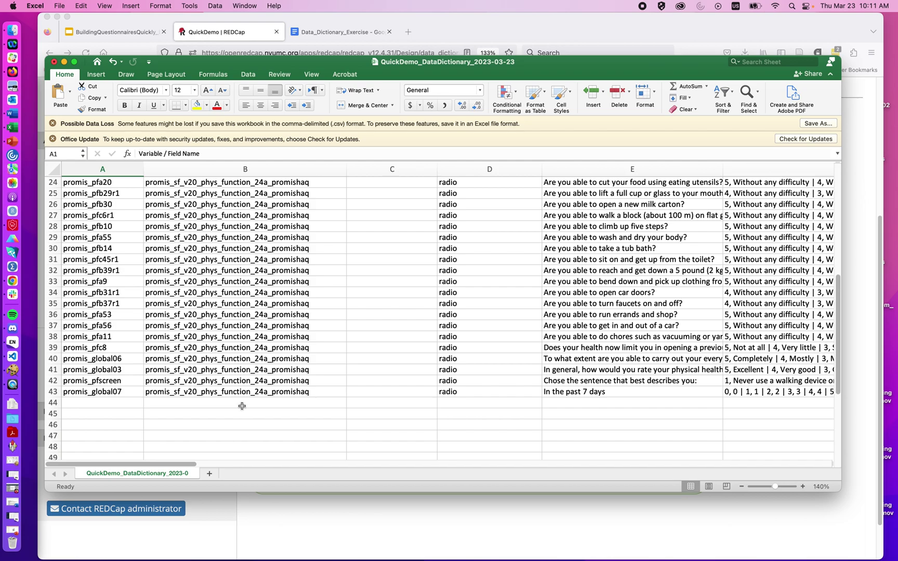
pyautogui.click(197, 400)
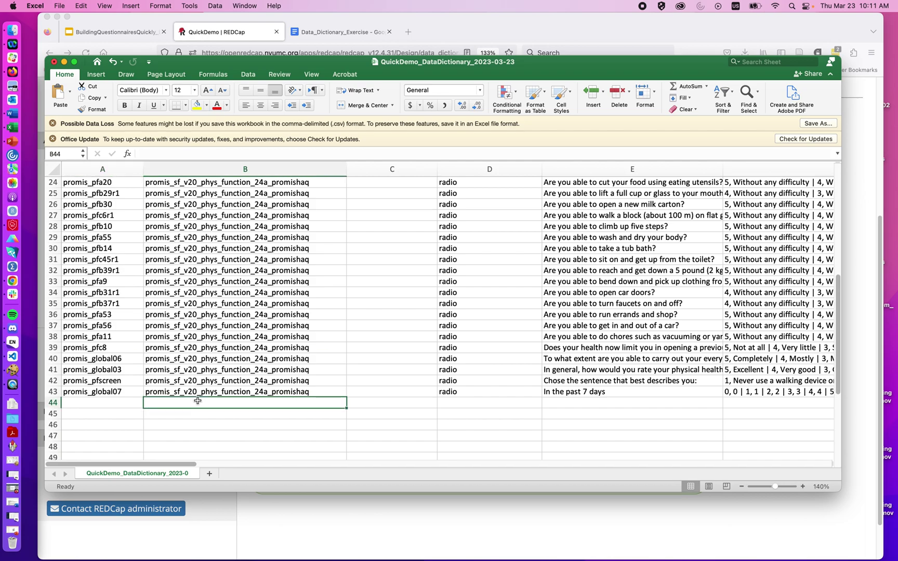
# Step: Scroll through the Data_Dictionary_Exercise doc's five Happiness Questions and their answer options
pyautogui.click(314, 33)
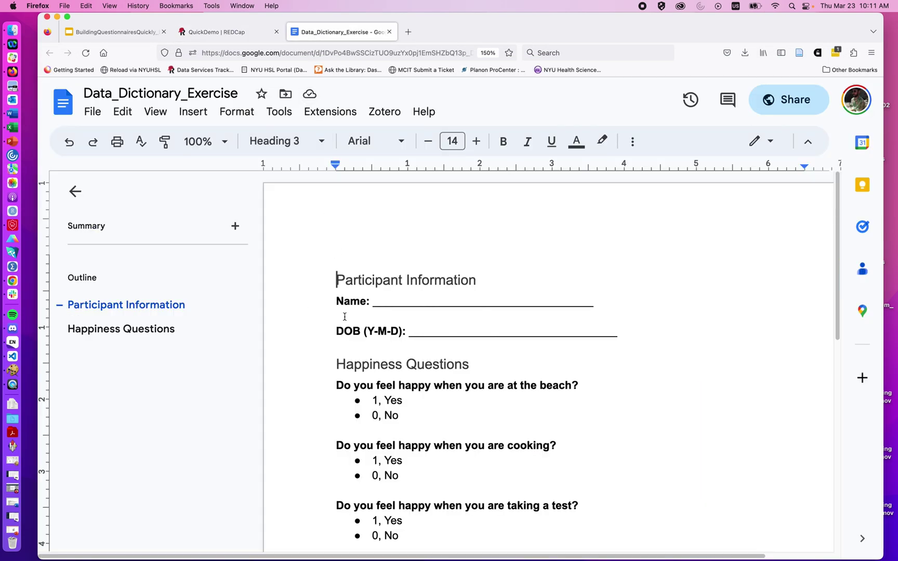
pyautogui.scroll(-2, 345, 316)
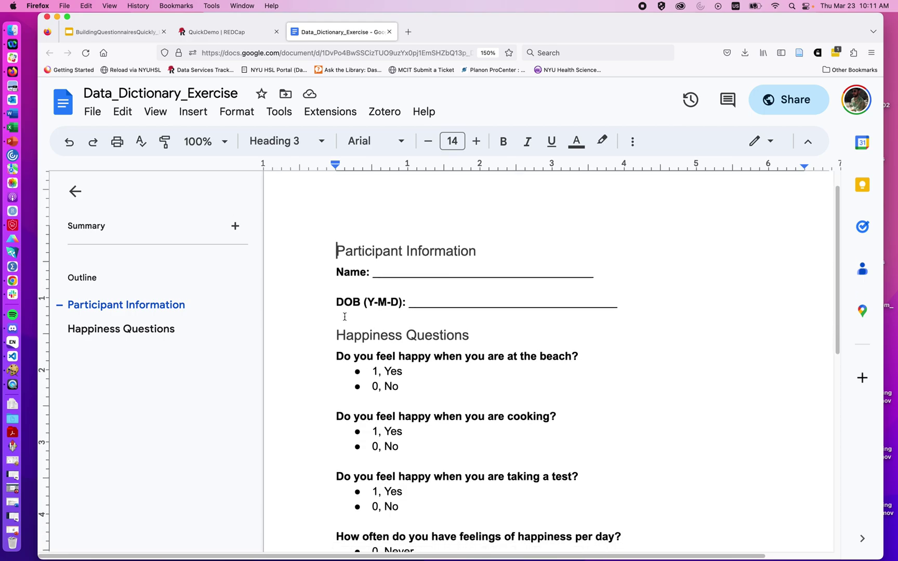
pyautogui.scroll(-2, 345, 317)
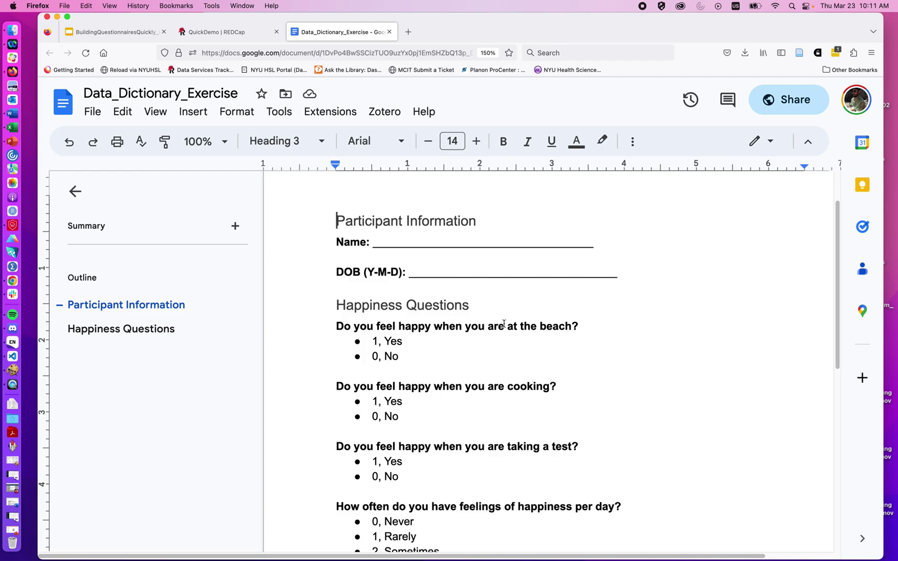
pyautogui.scroll(-3, 442, 412)
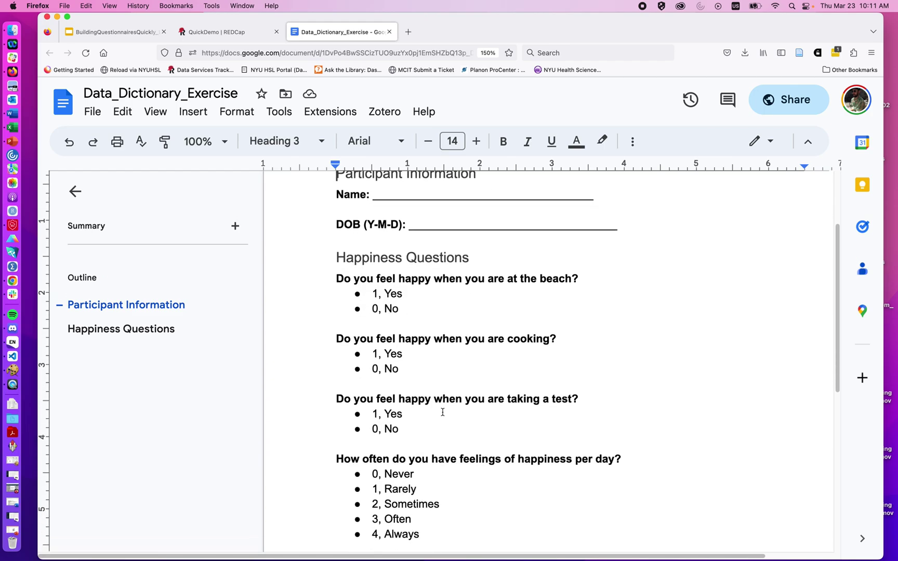
pyautogui.scroll(-10, 442, 412)
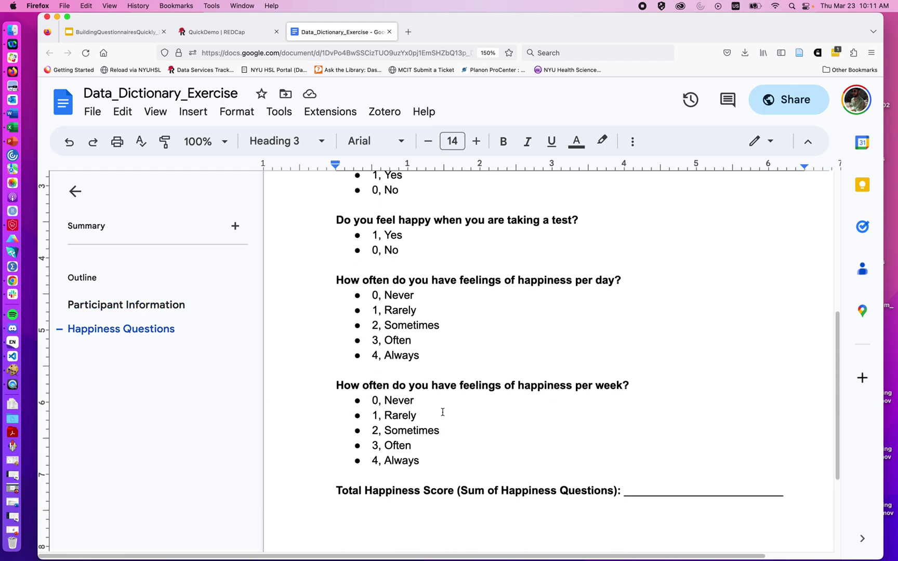
pyautogui.scroll(10, 445, 420)
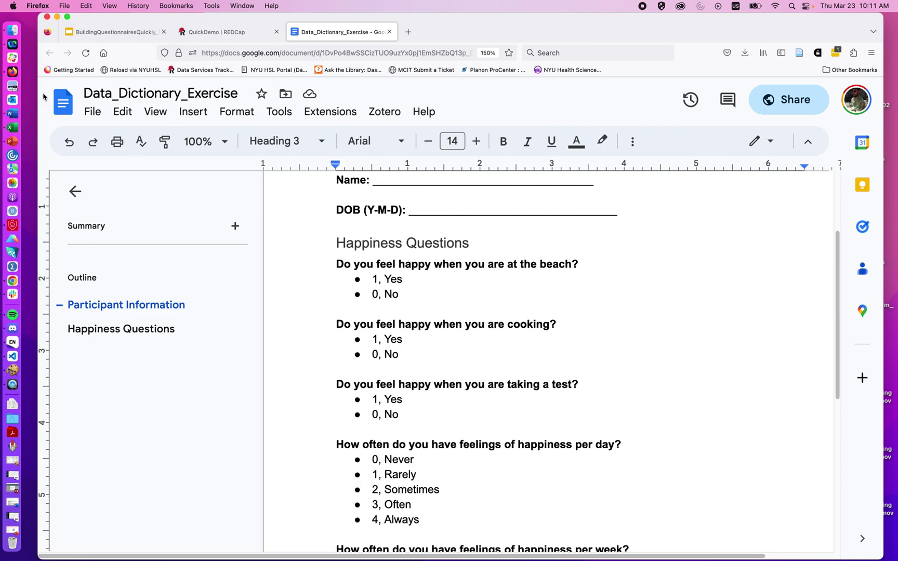
# Step: Enter 'happy' in B44 and fill it down through B48
pyautogui.click(17, 125)
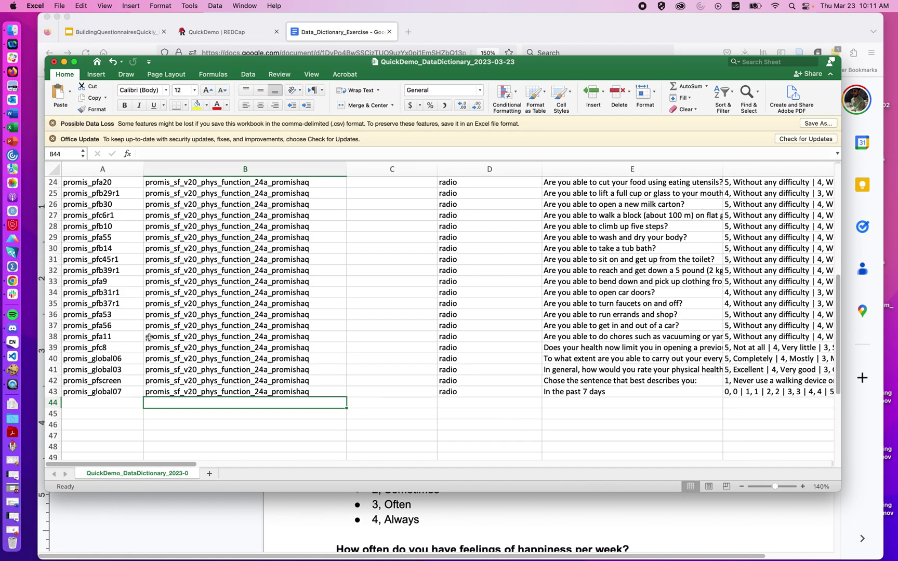
pyautogui.write('happy')
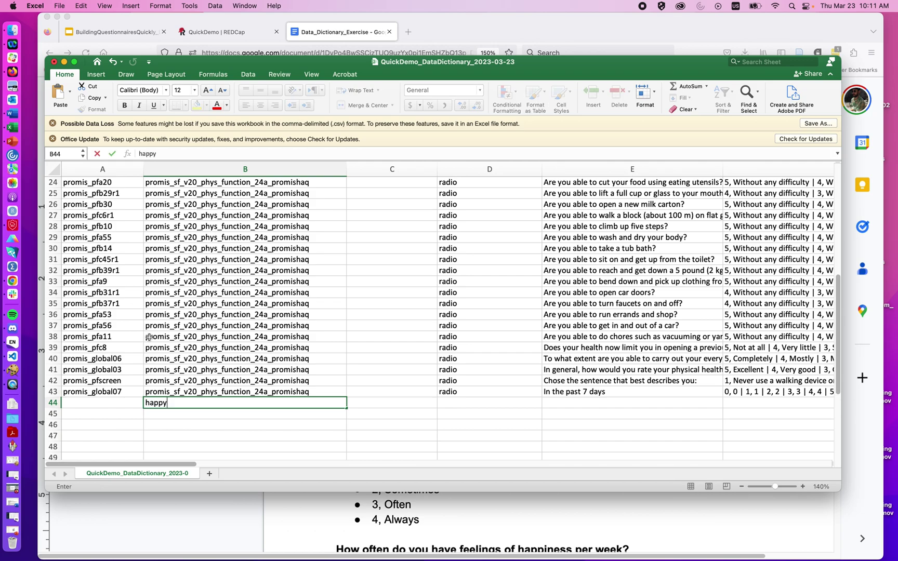
pyautogui.click(281, 413)
pyautogui.click(281, 403)
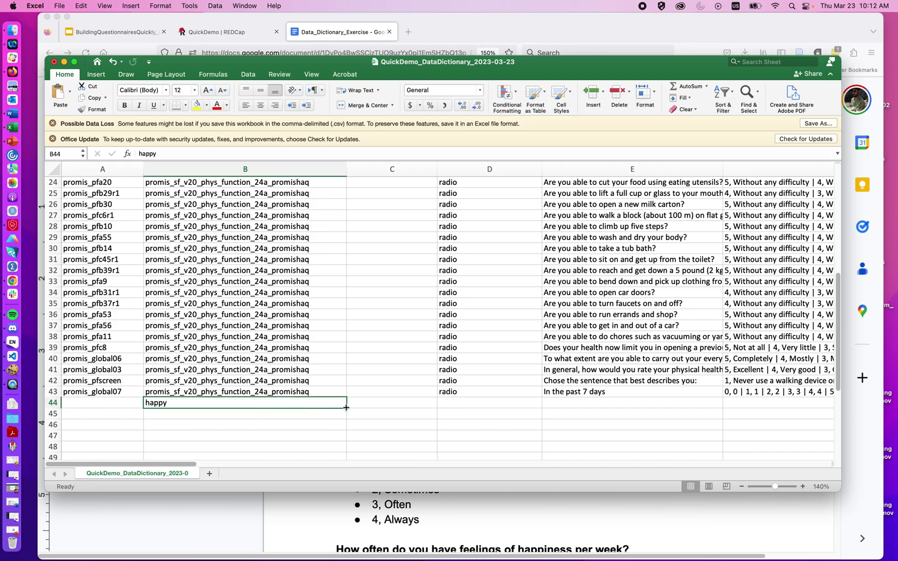
pyautogui.moveTo(346, 408); pyautogui.dragTo(344, 446)
pyautogui.scroll(-3, 241, 419)
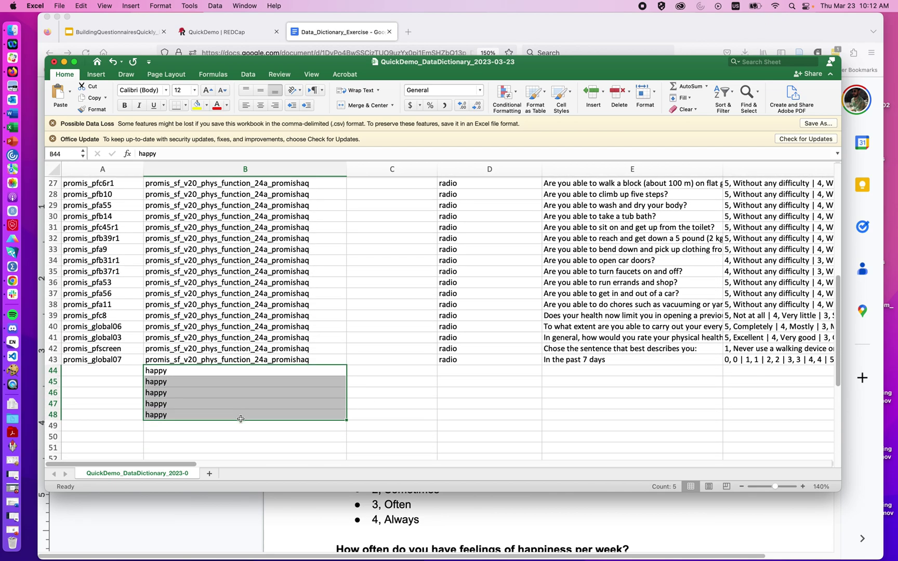
pyautogui.click(463, 375)
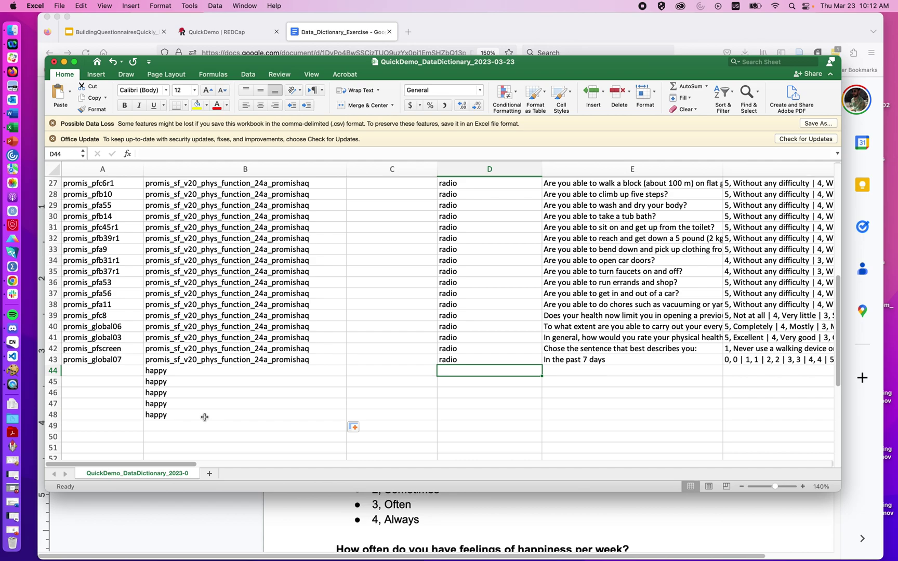
# Step: Set field type 'yesno' in cells D44 through D46
pyautogui.write('yes')
pyautogui.press('Return')
pyautogui.write('y')
pyautogui.press('Return')
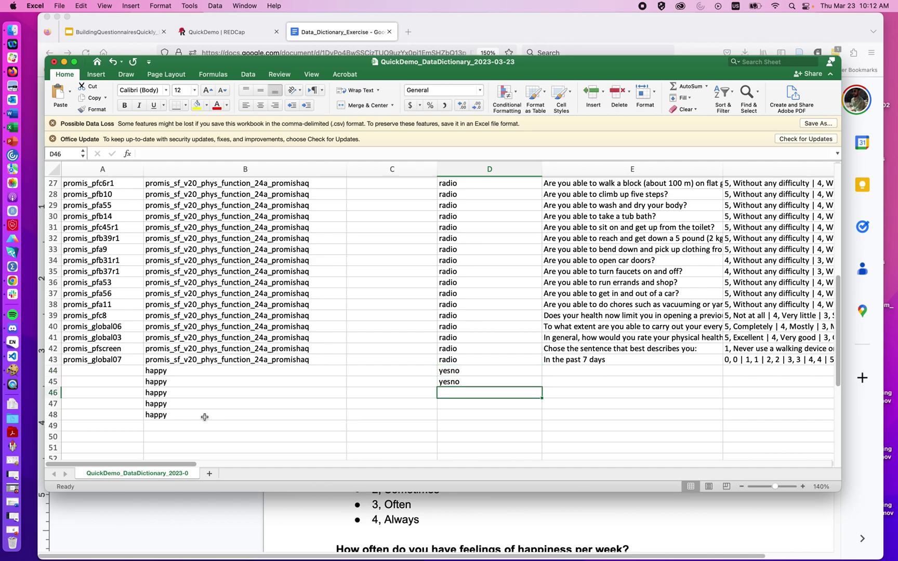
pyautogui.click(530, 385)
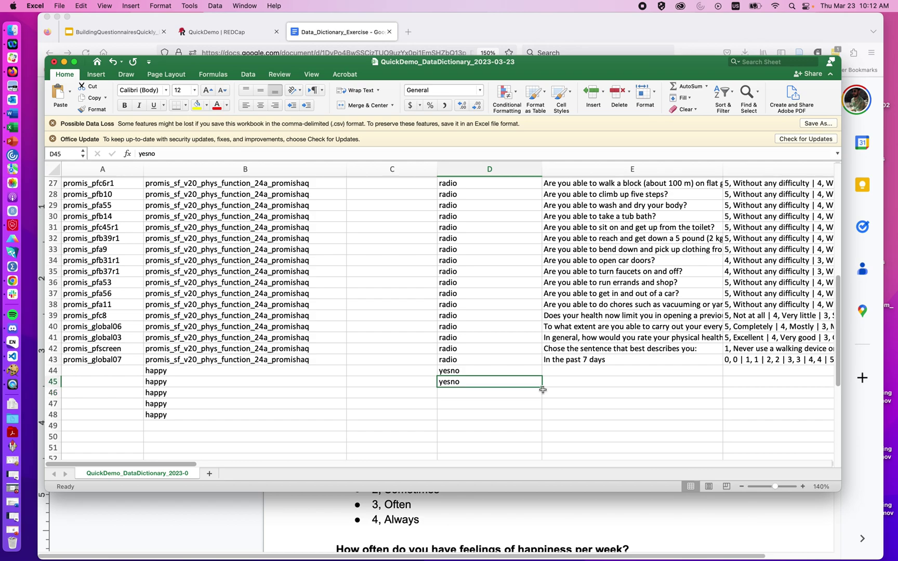
pyautogui.moveTo(542, 388); pyautogui.dragTo(541, 398)
# Step: Set field type 'radio' in cells D47 and D48
pyautogui.click(535, 409)
pyautogui.write('radio')
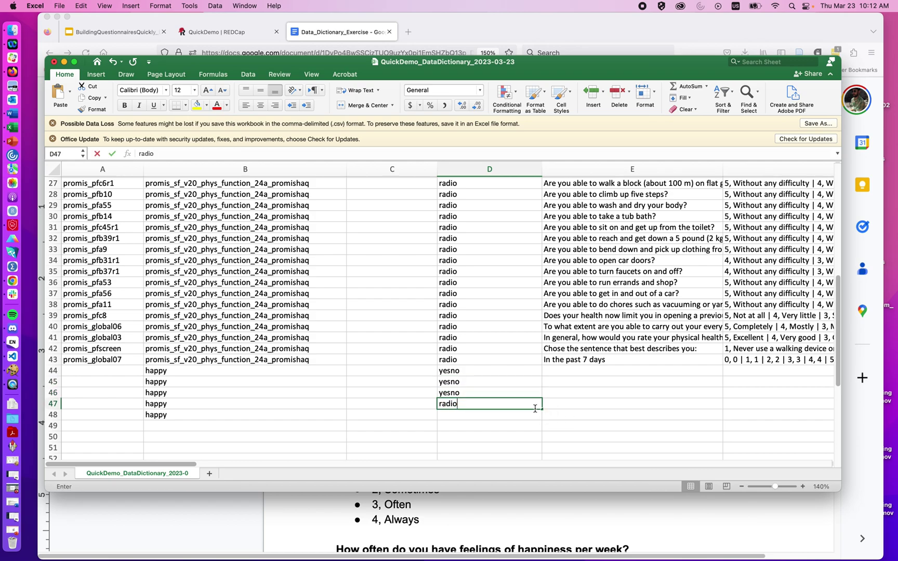
pyautogui.press('Return')
pyautogui.click(535, 406)
pyautogui.moveTo(542, 412); pyautogui.dragTo(544, 421)
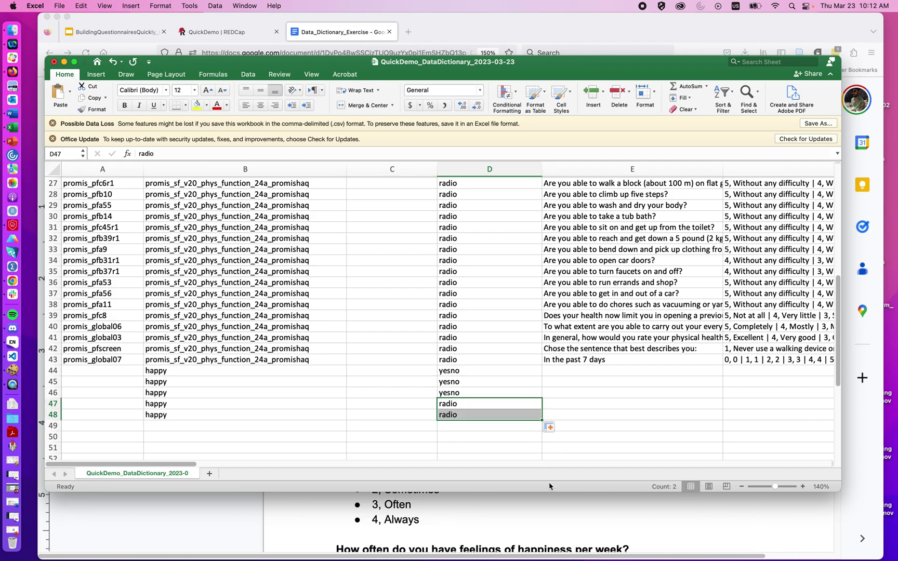
pyautogui.click(547, 504)
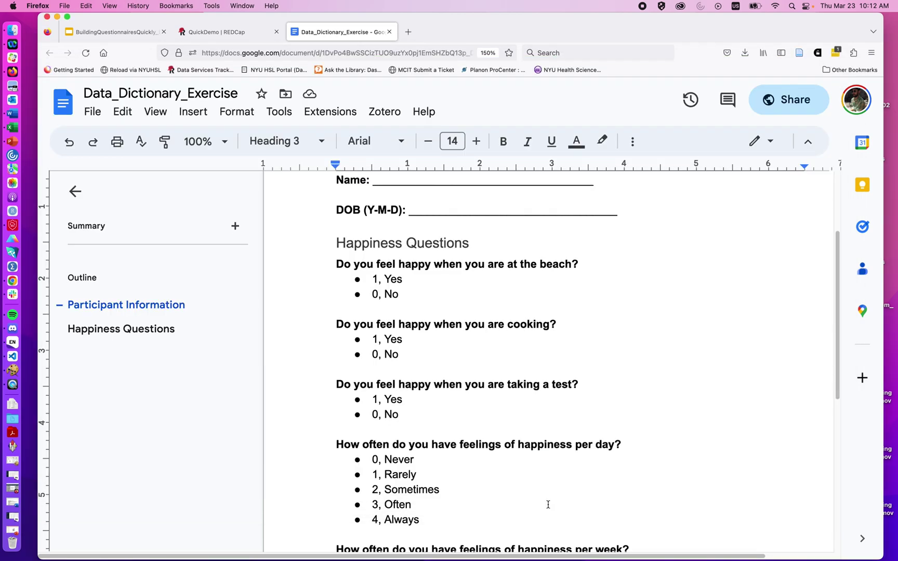
# Step: Copy the beach and cooking questions from the doc into E44 and E45
pyautogui.tripleClick(412, 265)
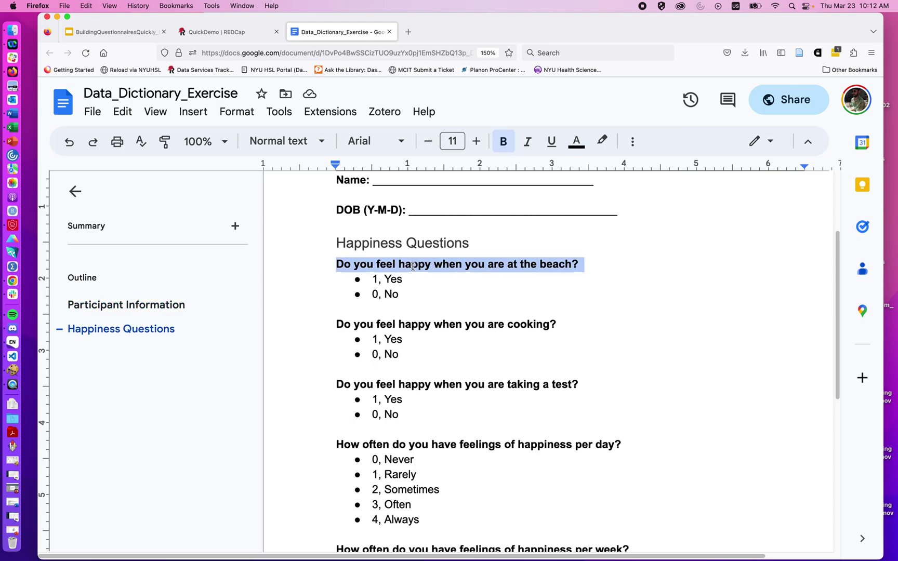
pyautogui.press('super+c')
pyautogui.press('super+Tab')
pyautogui.click(571, 367)
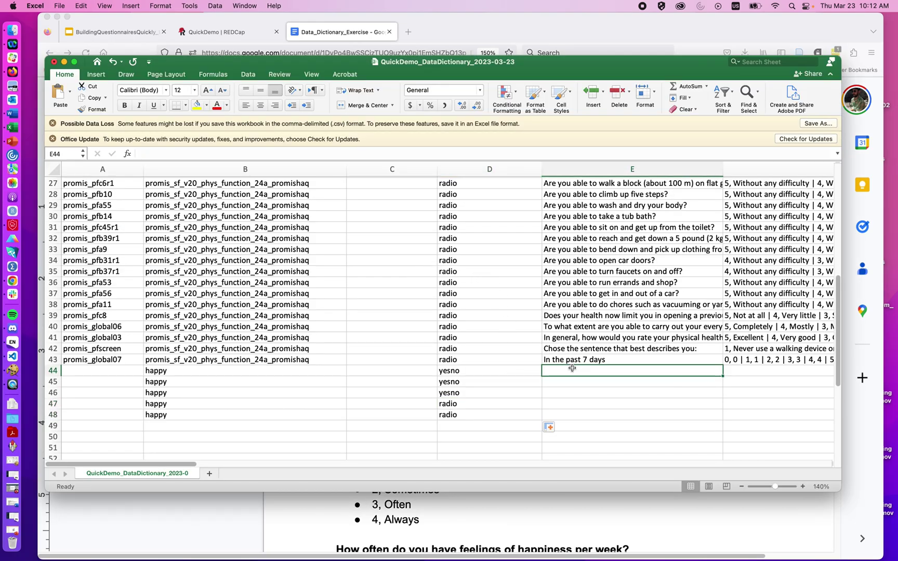
pyautogui.press('super+v')
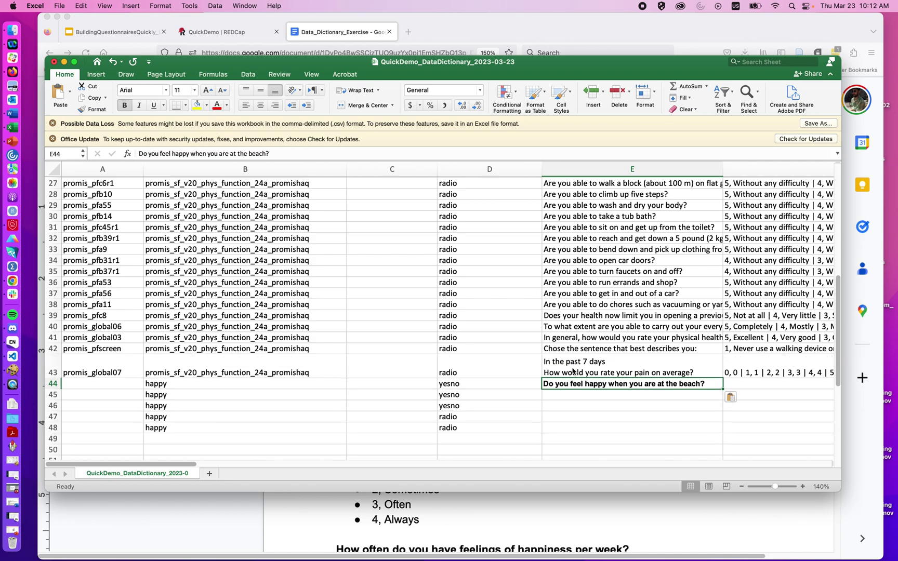
pyautogui.press('super+Tab')
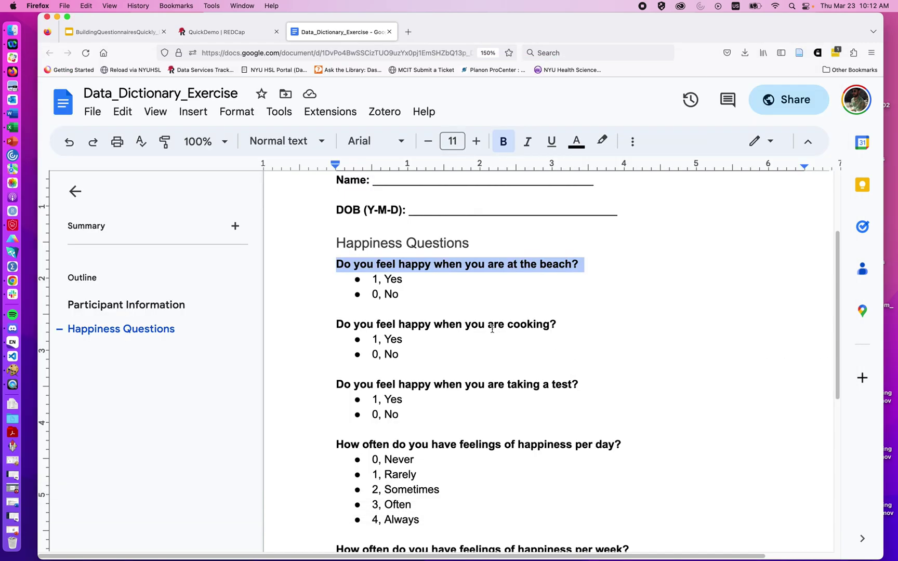
pyautogui.doubleClick(492, 327)
pyautogui.tripleClick(492, 327)
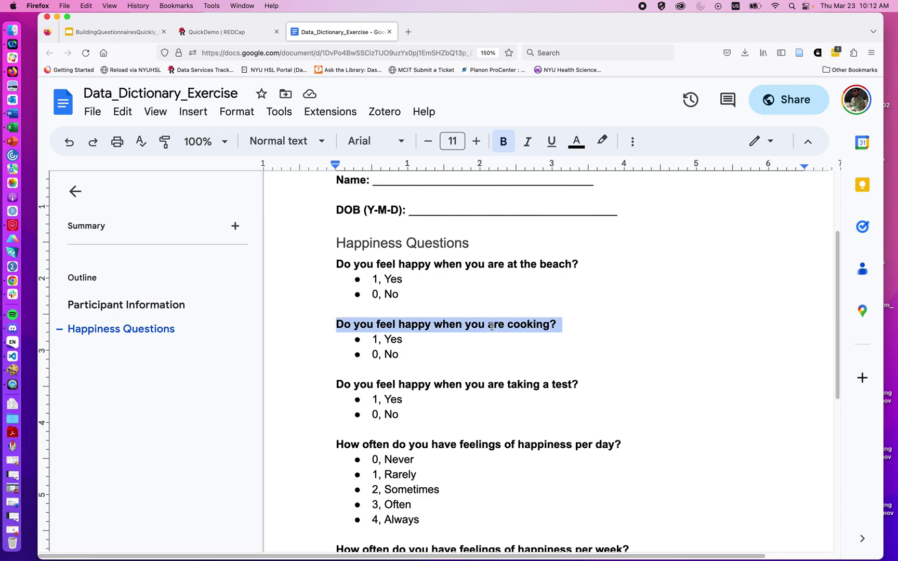
pyautogui.press('super+Tab')
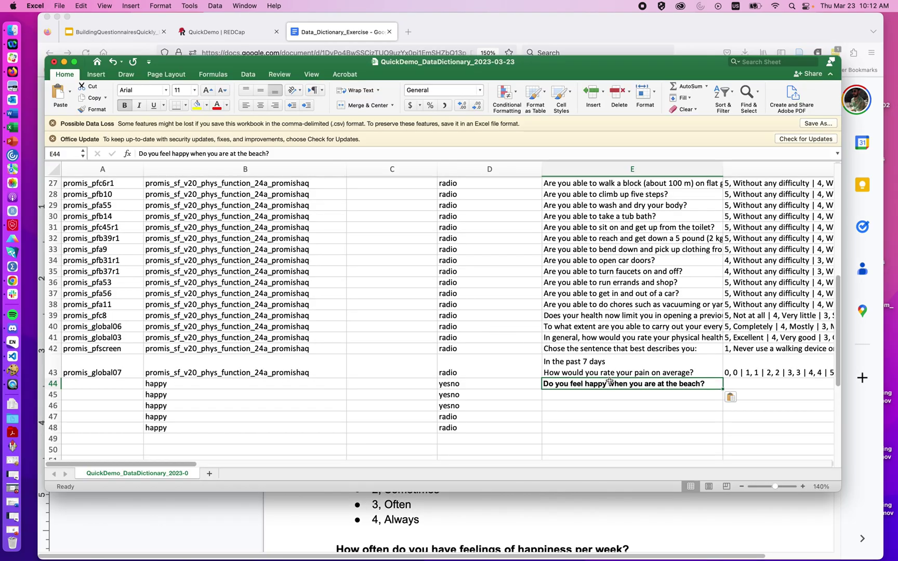
pyautogui.click(613, 395)
pyautogui.press('super+v')
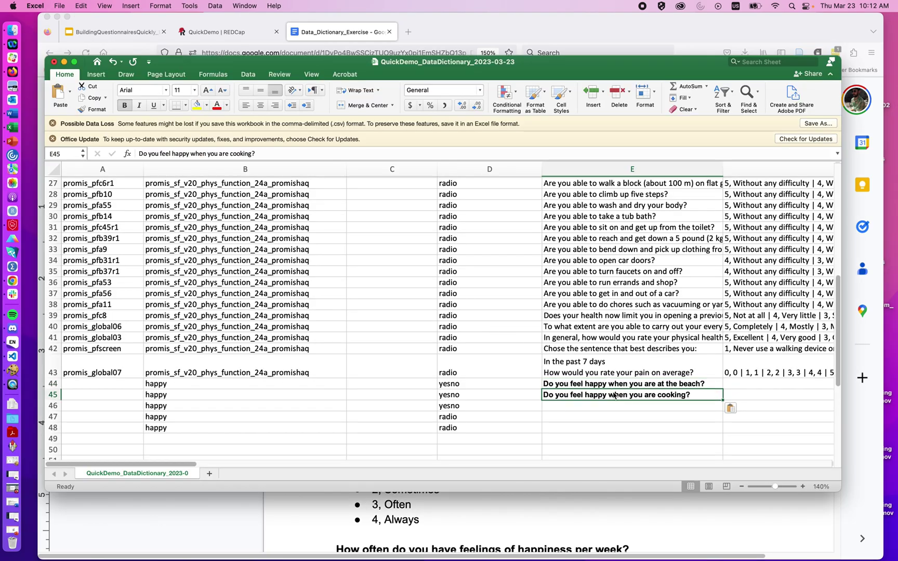
# Step: Copy the taking-a-test and happiness-per-day questions into E46 and E47
pyautogui.press('super+Tab')
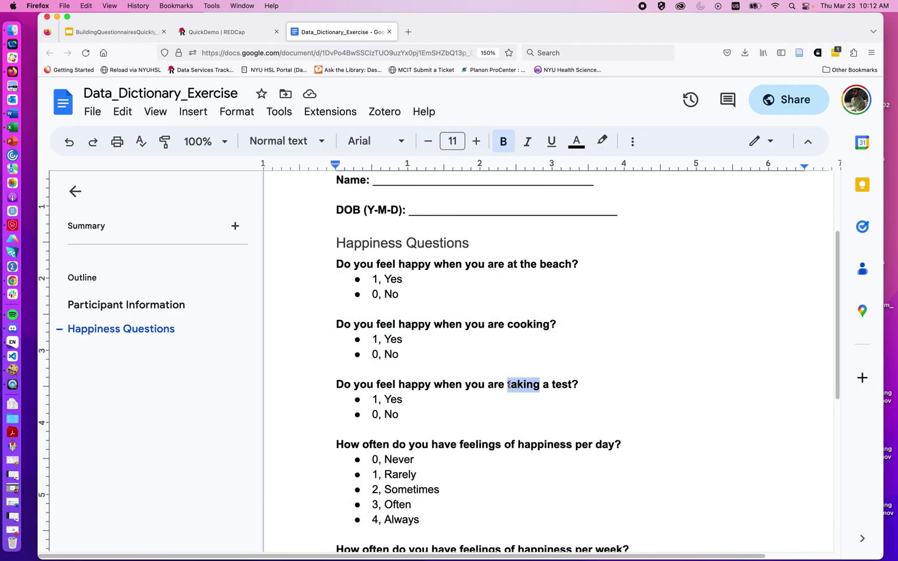
pyautogui.tripleClick(509, 385)
pyautogui.press('super+c')
pyautogui.press('super+Tab')
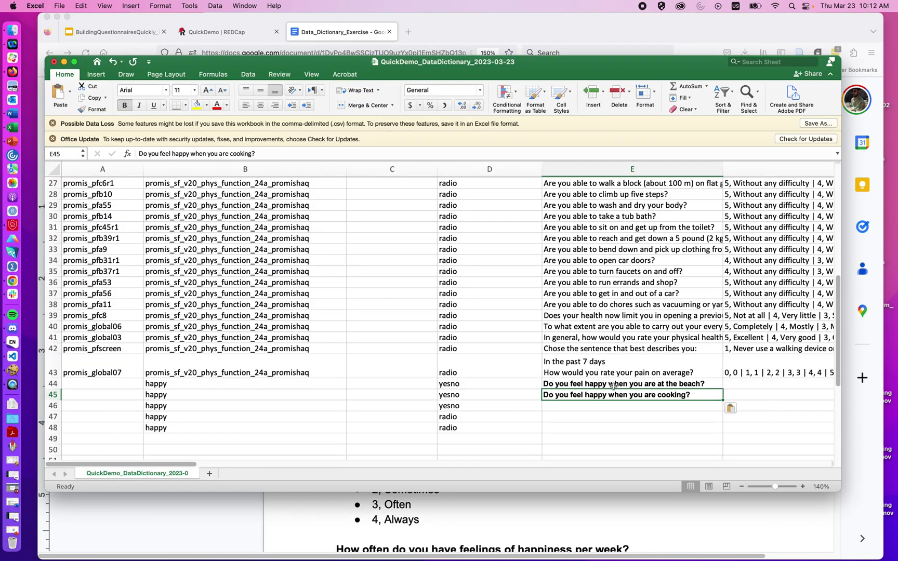
pyautogui.click(614, 405)
pyautogui.press('super+v')
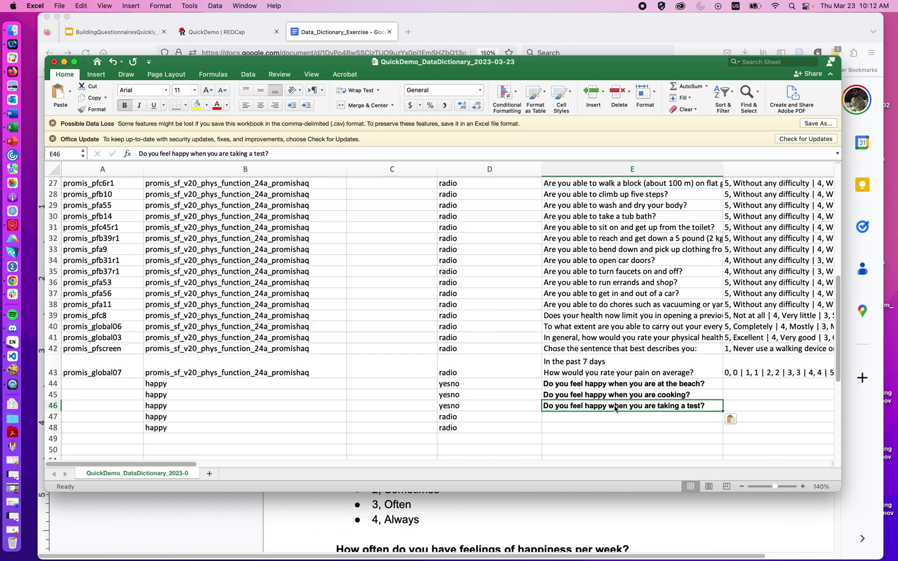
pyautogui.press('super+Tab')
pyautogui.tripleClick(522, 445)
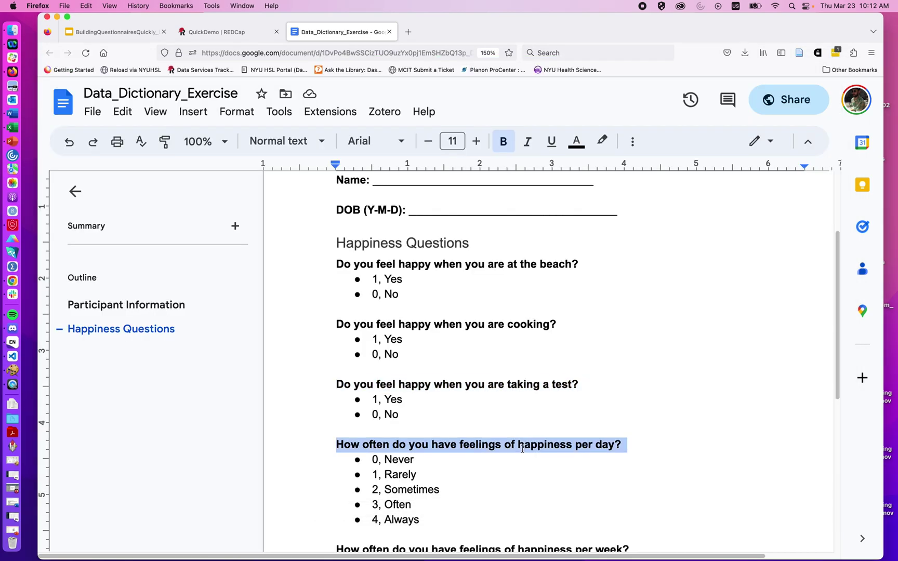
pyautogui.press('super+c')
pyautogui.press('super+Tab')
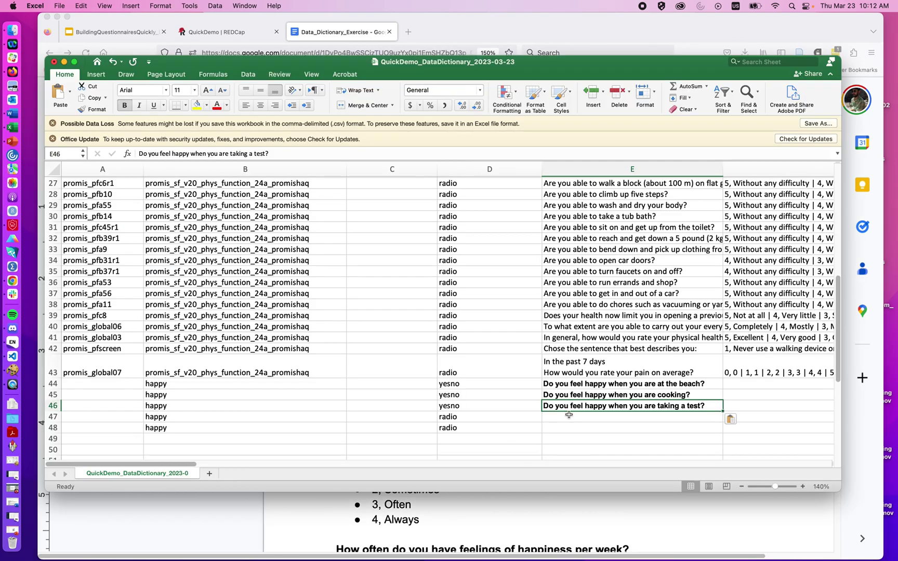
pyautogui.click(569, 415)
pyautogui.press('super+v')
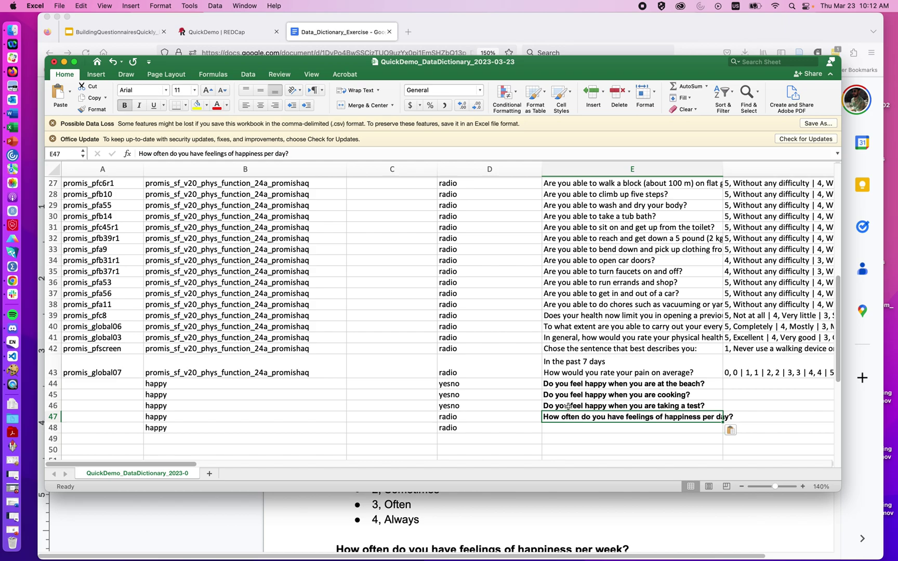
# Step: Copy the happiness-per-week question from the doc into E48
pyautogui.press('super+Tab')
pyautogui.scroll(-5, 544, 440)
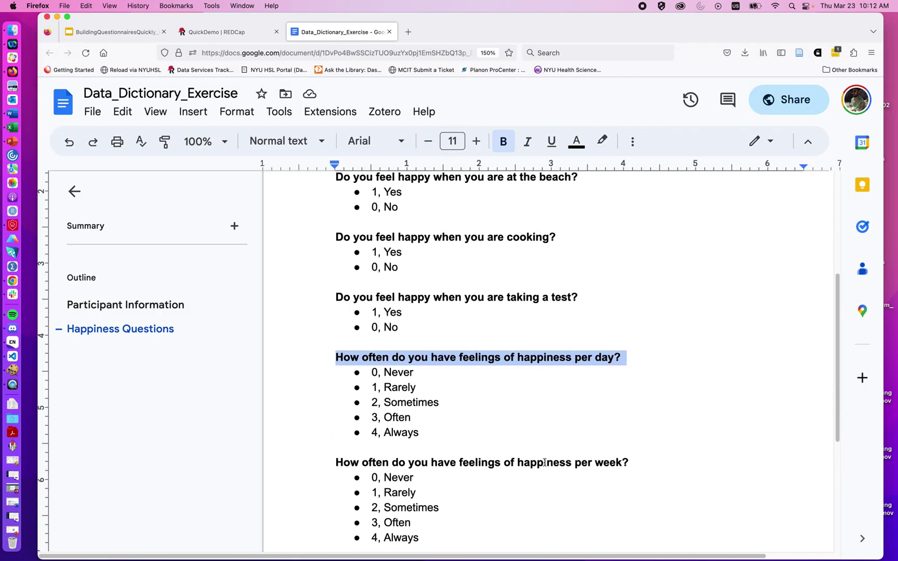
pyautogui.tripleClick(519, 379)
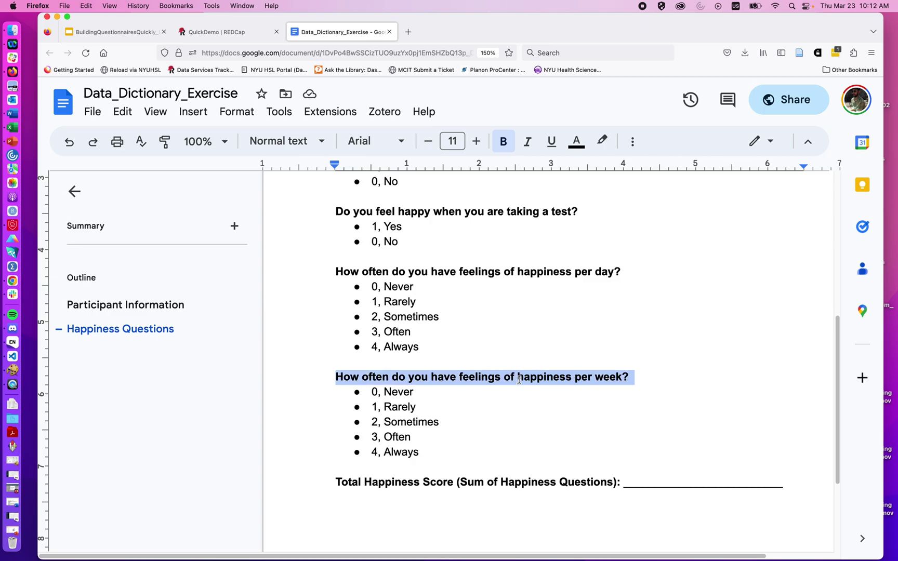
pyautogui.press('super+c')
pyautogui.press('super+Tab')
pyautogui.click(582, 427)
pyautogui.press('super+v')
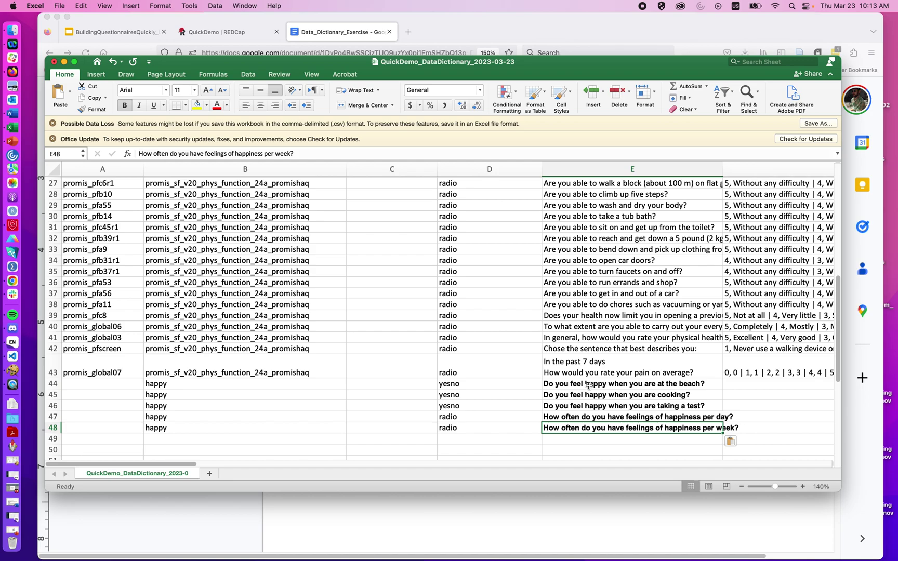
pyautogui.scroll(-3, 588, 385)
pyautogui.hscroll(1, 589, 384)
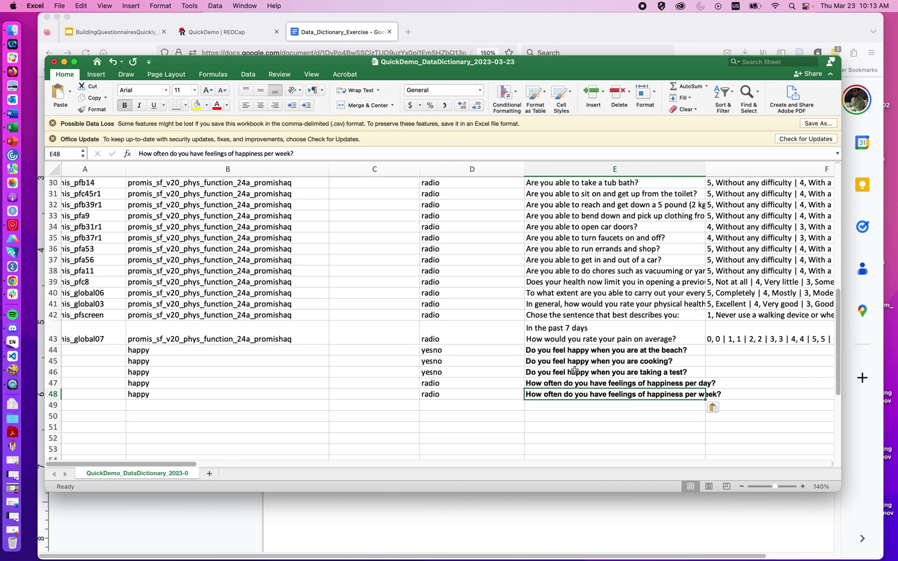
# Step: Enter choices '0, No | 1, Yes' in F44 and fill down through F46
pyautogui.click(717, 350)
pyautogui.hscroll(3, 717, 351)
pyautogui.scroll(-1, 717, 351)
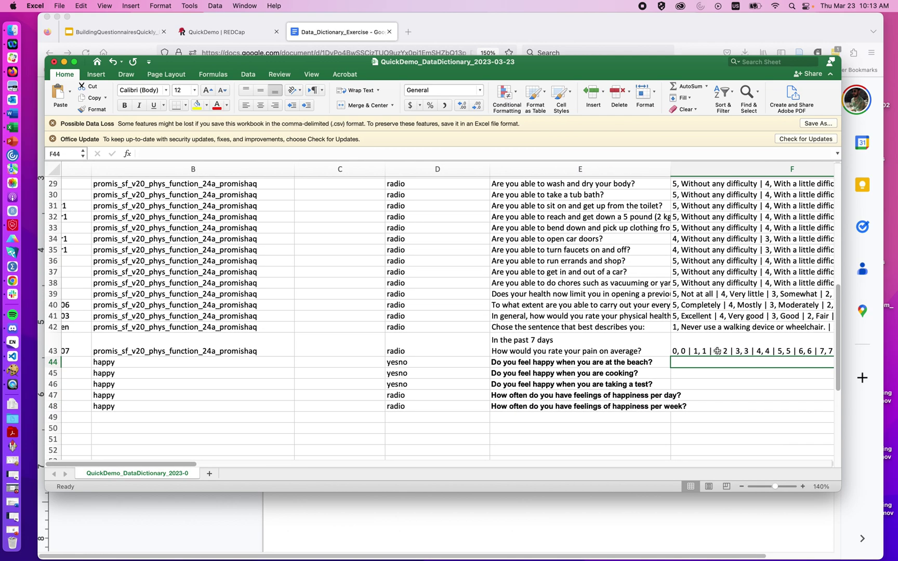
pyautogui.write('0, No')
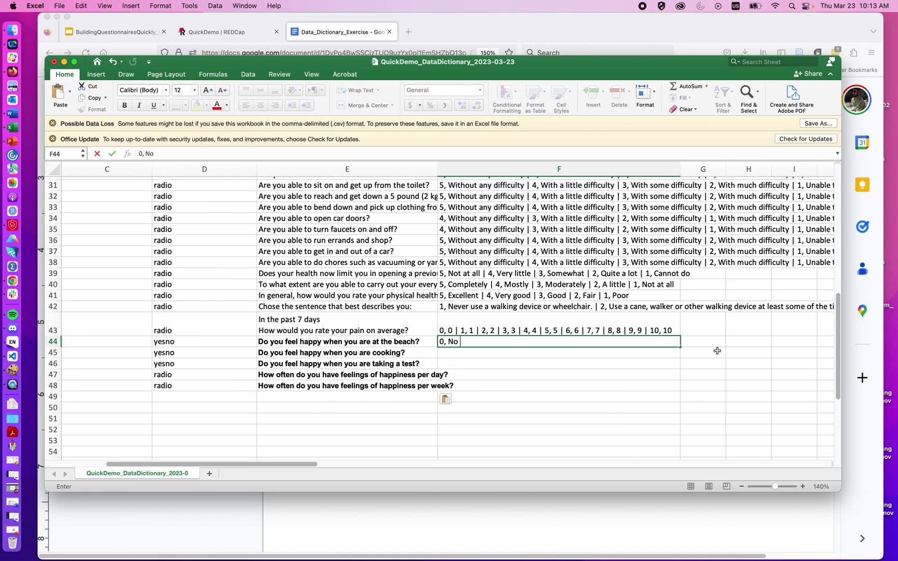
pyautogui.write(' | 1, Yes')
pyautogui.press('Return')
pyautogui.click(638, 342)
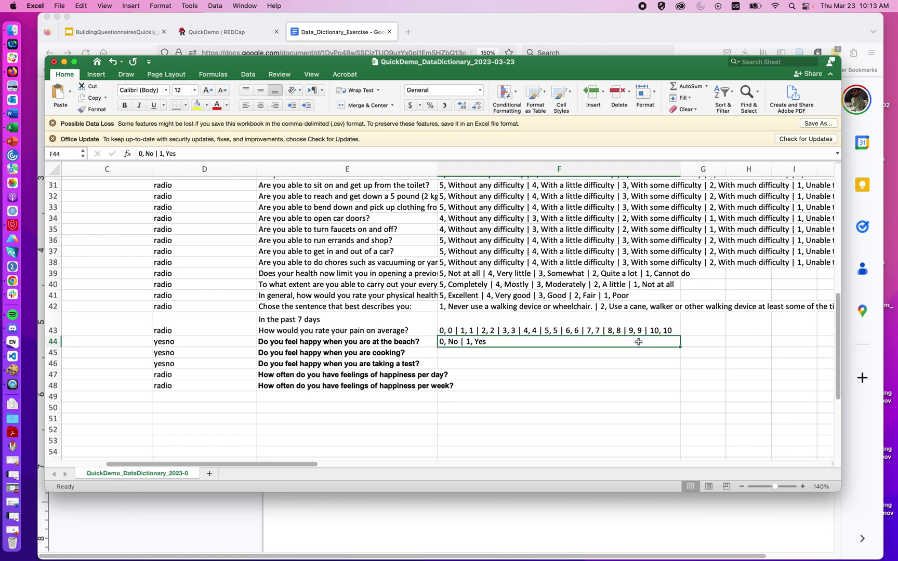
pyautogui.moveTo(680, 347); pyautogui.dragTo(677, 367)
# Step: Enter the 0 Never to 4 Always choices (Rarely, Sometimes, Often) in F47 and F48
pyautogui.click(639, 374)
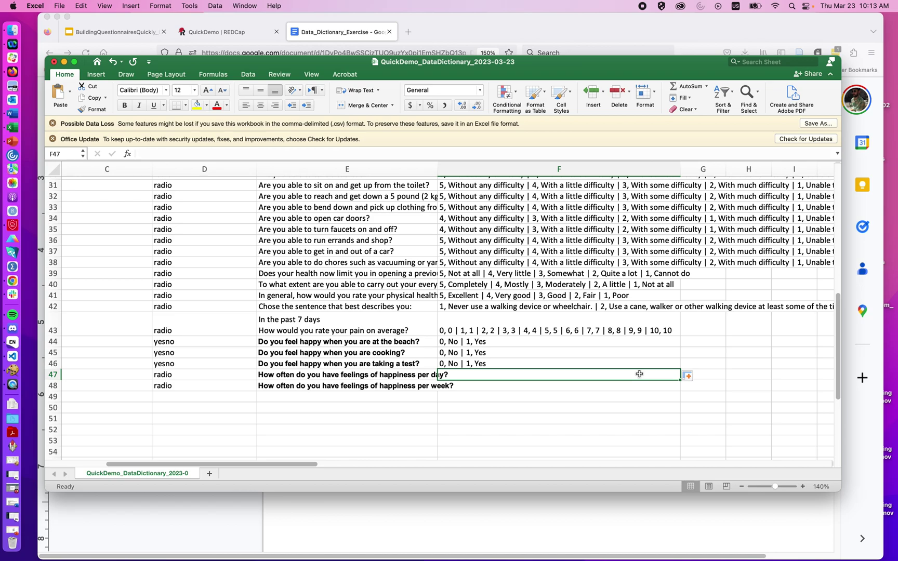
pyautogui.click(525, 544)
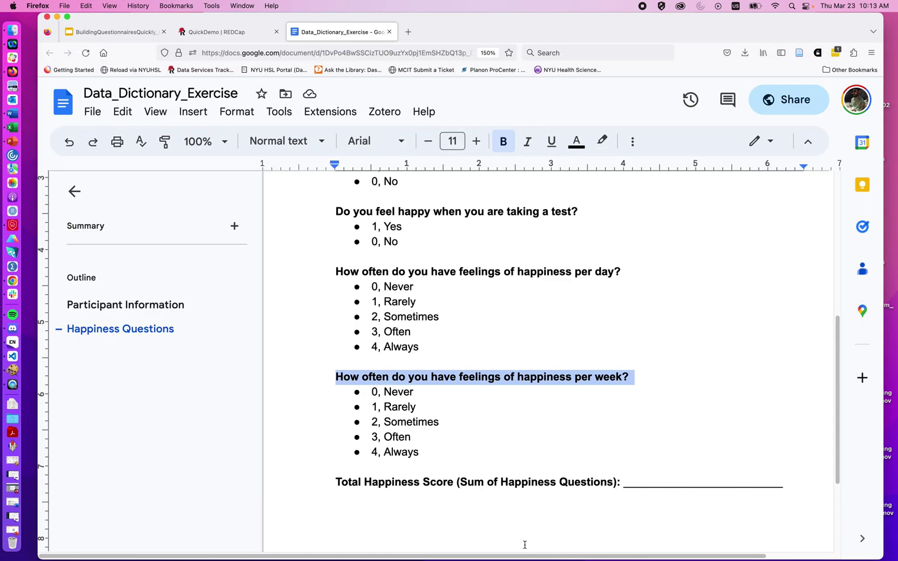
pyautogui.press('super+Tab')
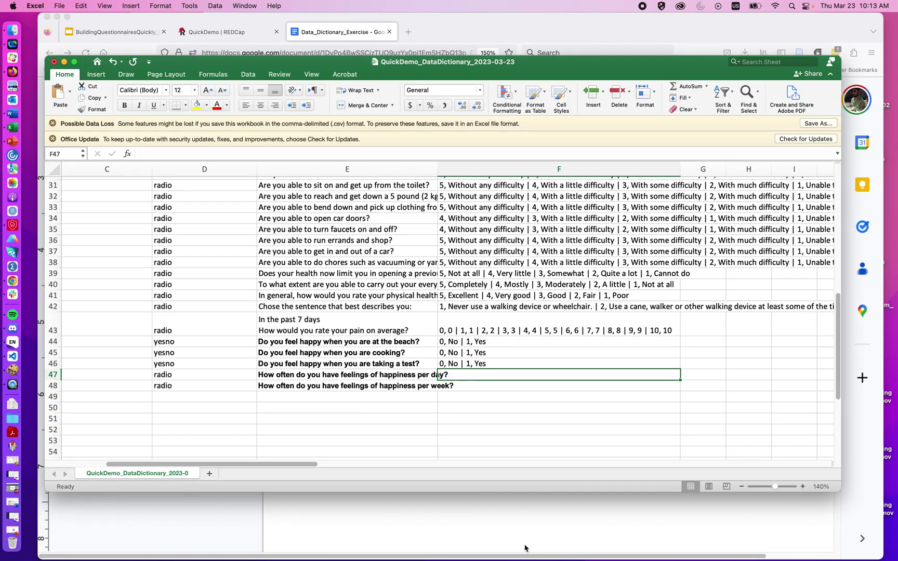
pyautogui.write('0, Never | 1,')
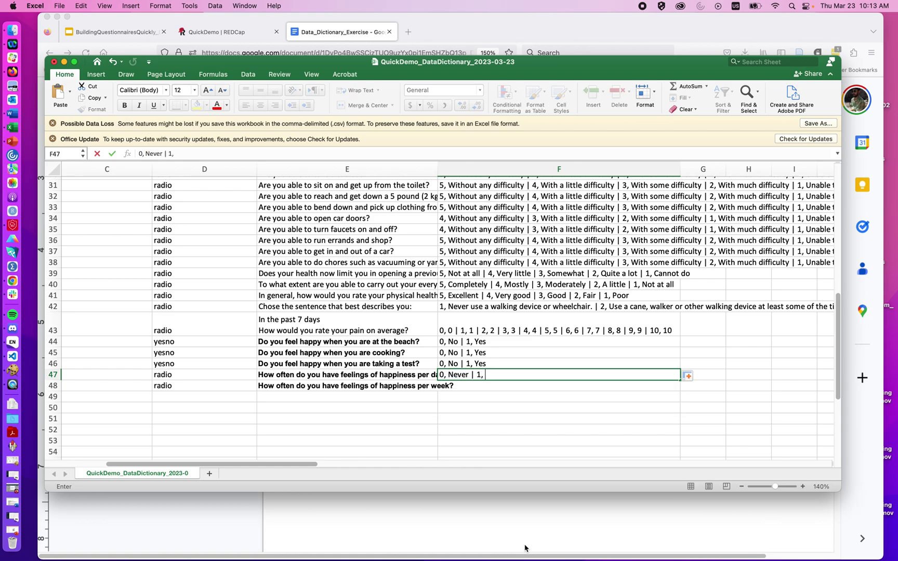
pyautogui.write(' So')
pyautogui.press('BackSpace')
pyautogui.press('BackSpace')
pyautogui.write('Rarel')
pyautogui.press('super+Tab')
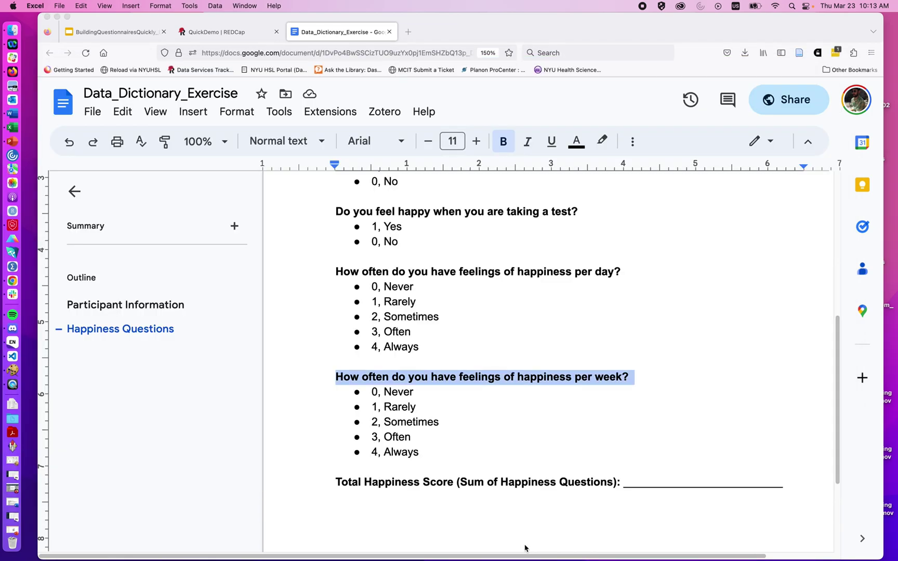
pyautogui.press('super+Tab')
pyautogui.write('Sometimes')
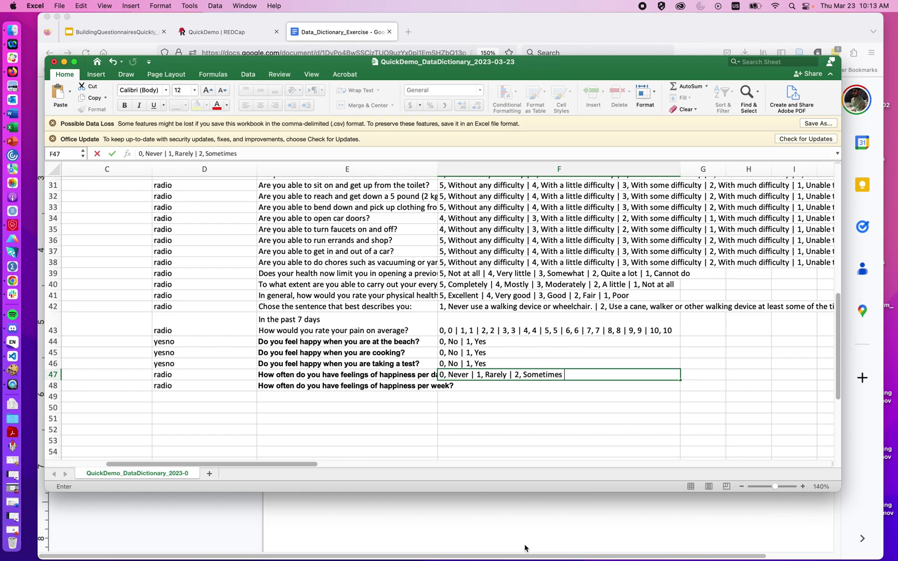
pyautogui.write(' | 3, Often | 4, Always')
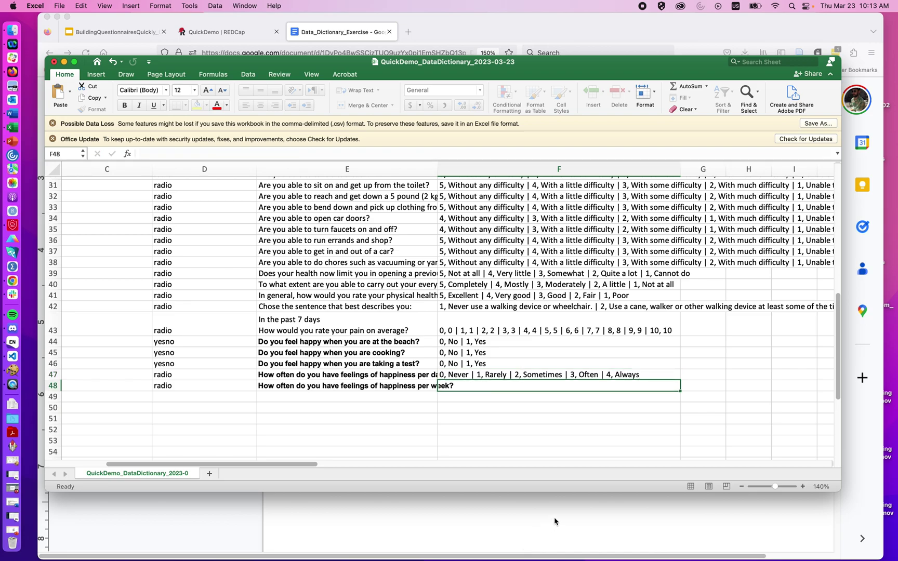
pyautogui.hotkey('ctrl', 'Return')
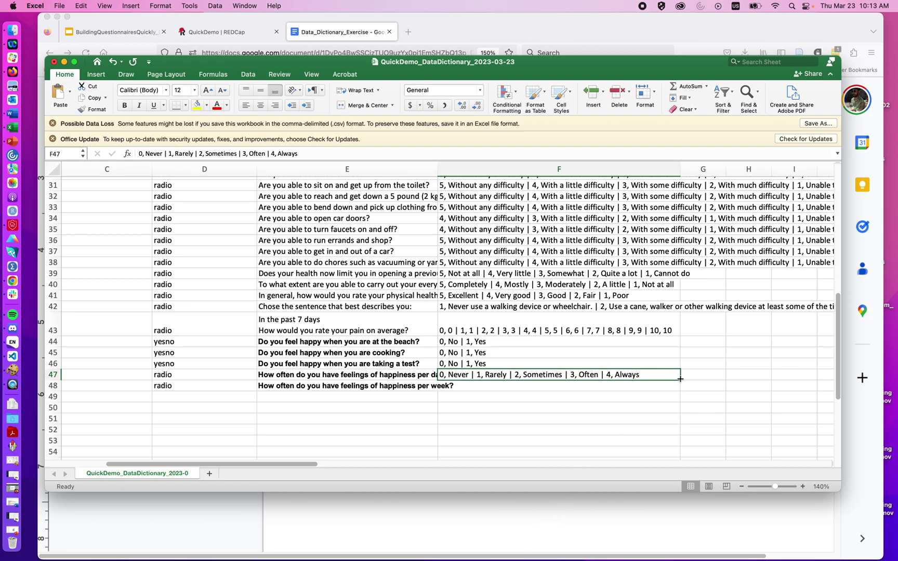
pyautogui.moveTo(680, 378); pyautogui.dragTo(679, 389)
pyautogui.click(645, 406)
# Step: Enter the variable names beach, cook, test, daily and weekly in cells A44 to A48
pyautogui.hscroll(-10, 644, 407)
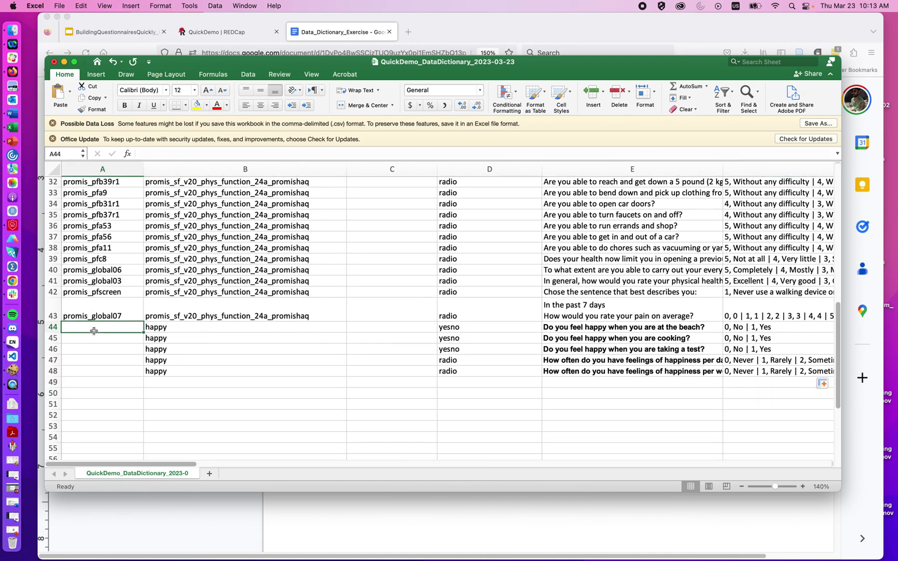
pyautogui.write('bear')
pyautogui.press('BackSpace')
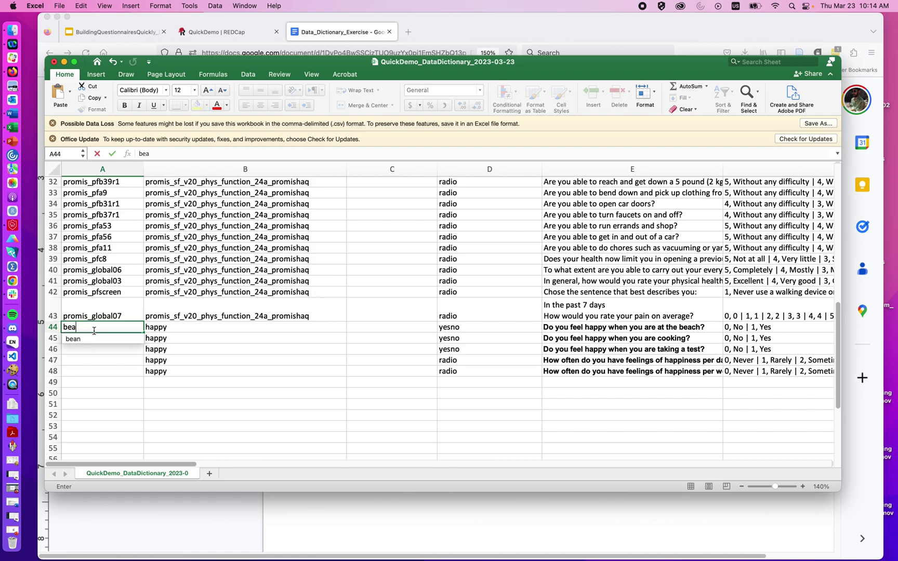
pyautogui.write('ch')
pyautogui.press('Return')
pyautogui.write('cook')
pyautogui.press('Return')
pyautogui.write('test')
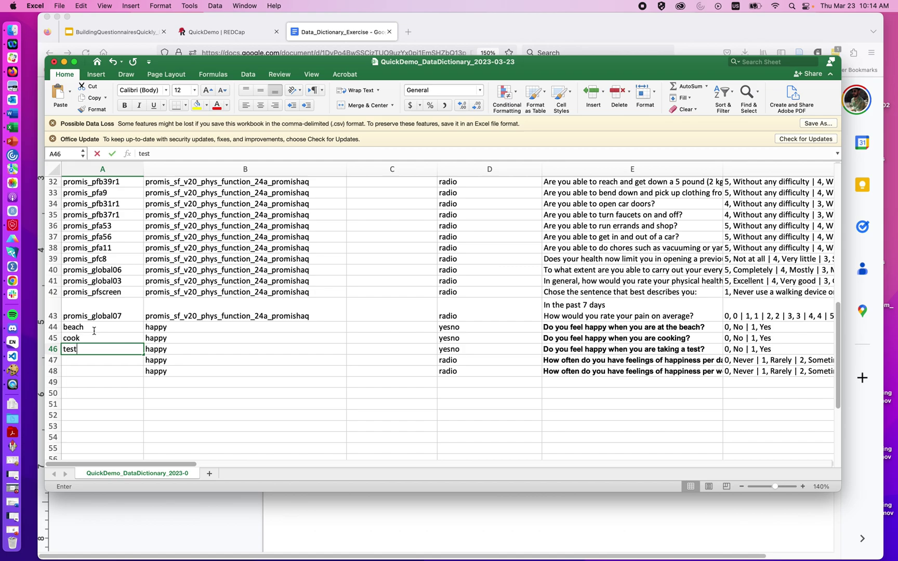
pyautogui.press('Return')
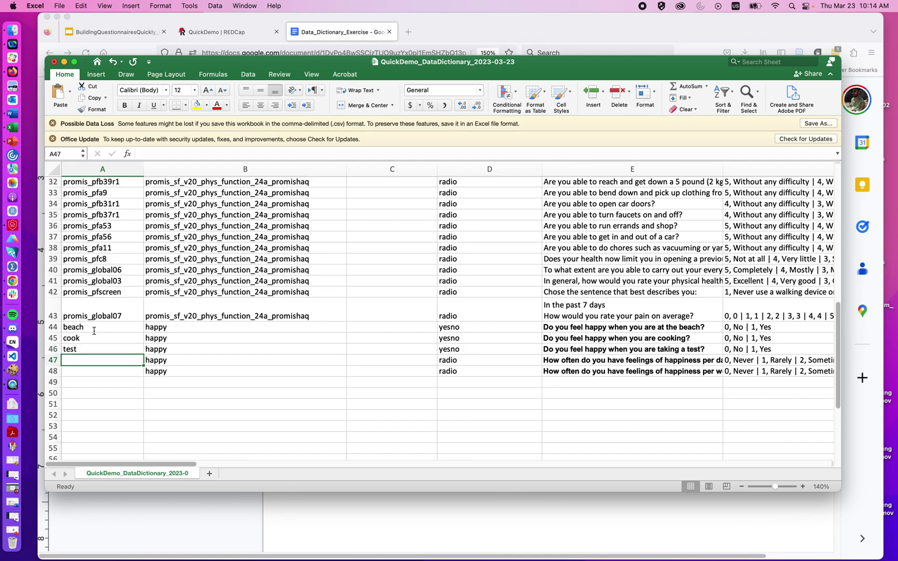
pyautogui.write('da')
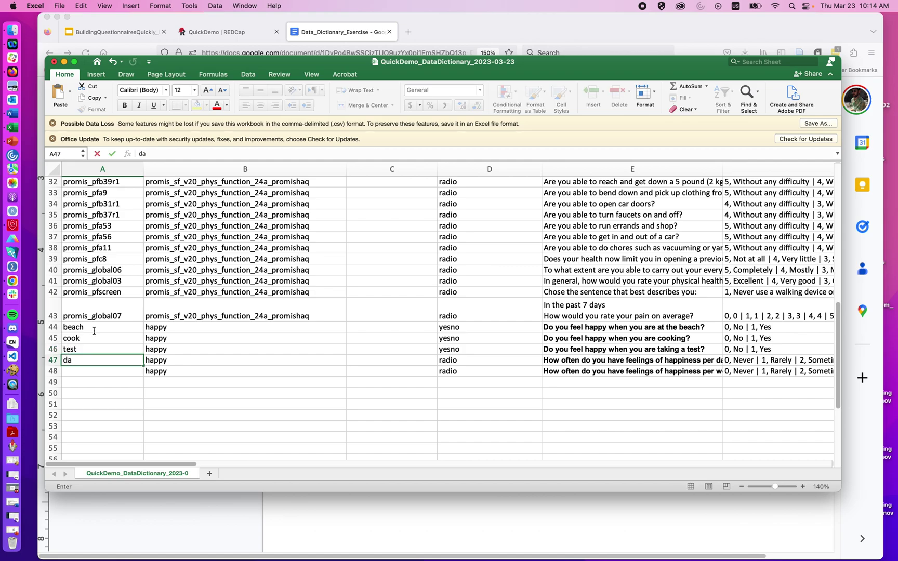
pyautogui.write('ily')
pyautogui.press('Return')
pyautogui.write('weekly')
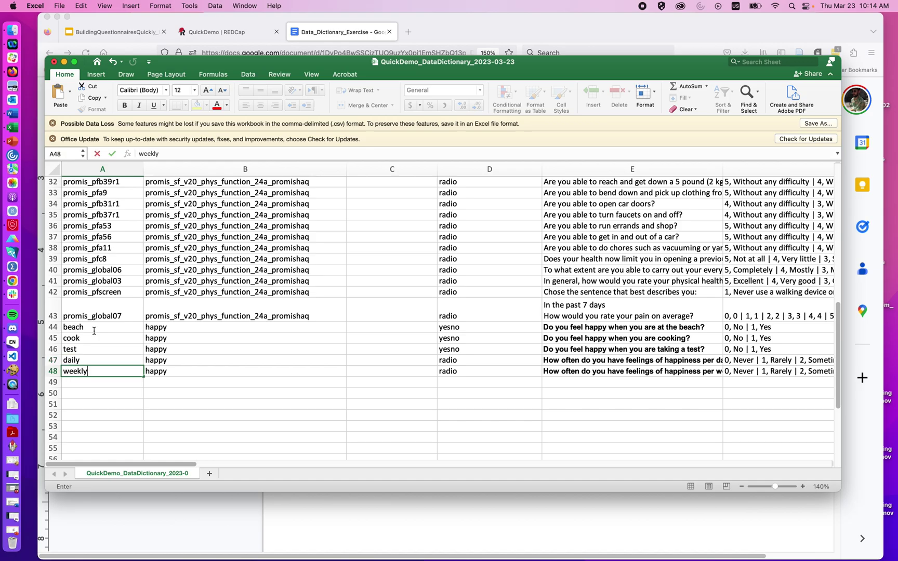
pyautogui.click(187, 327)
# Step: Widen column I (Text Validation Min) so its contents fit
pyautogui.hscroll(5, 187, 324)
pyautogui.scroll(3, 187, 324)
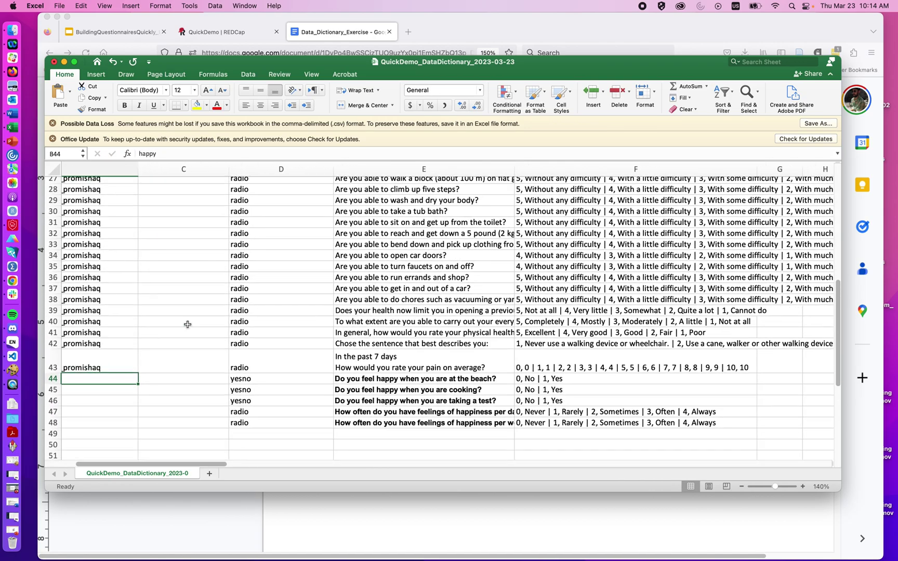
pyautogui.hscroll(3, 188, 324)
pyautogui.scroll(10, 188, 324)
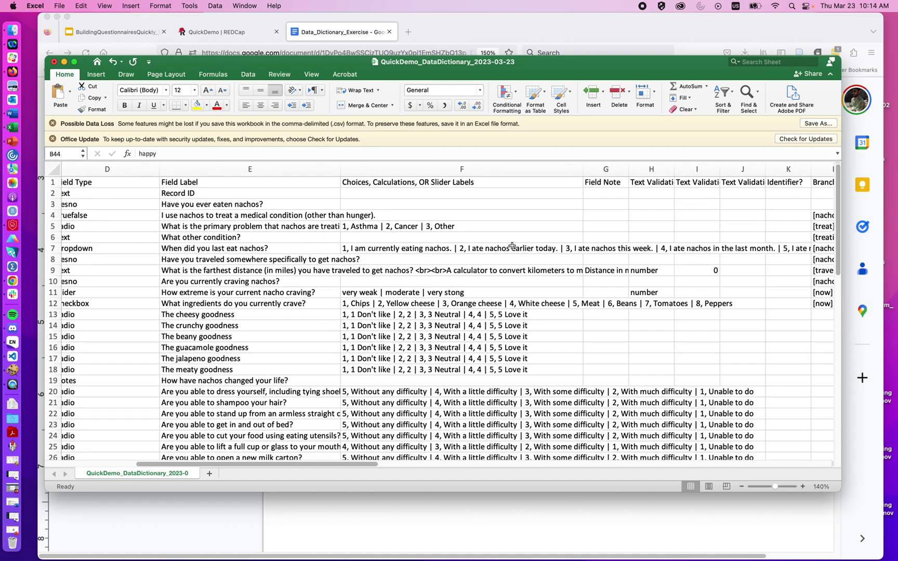
pyautogui.hscroll(3, 512, 246)
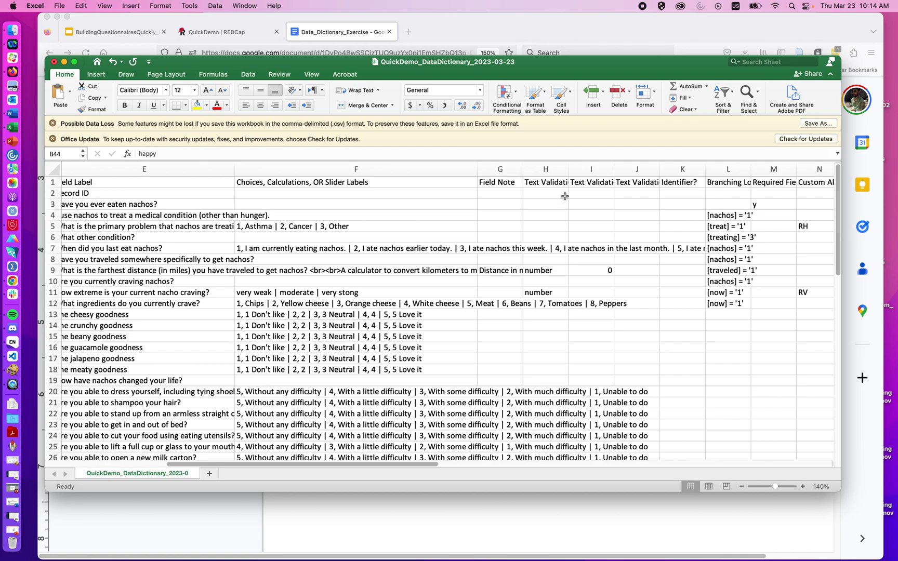
pyautogui.hscroll(5, 564, 196)
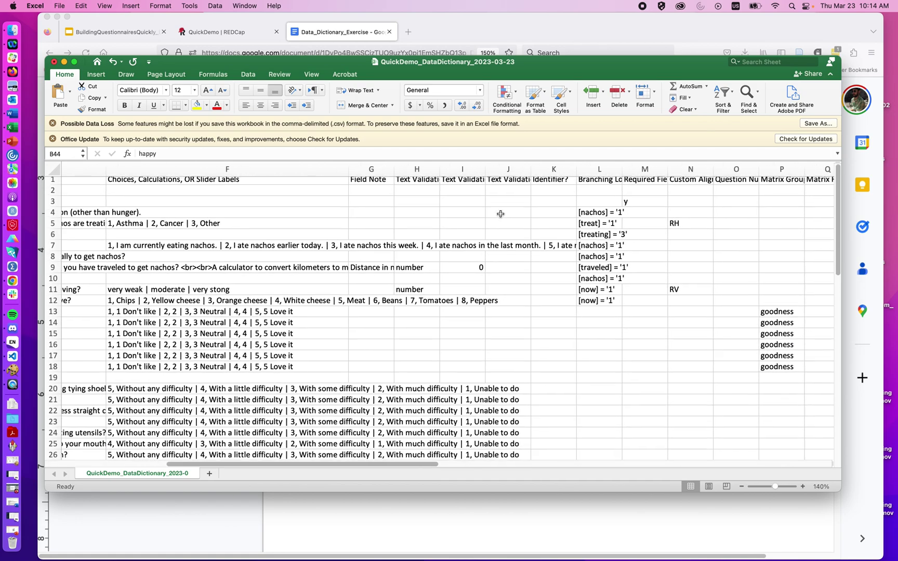
pyautogui.hscroll(2, 500, 214)
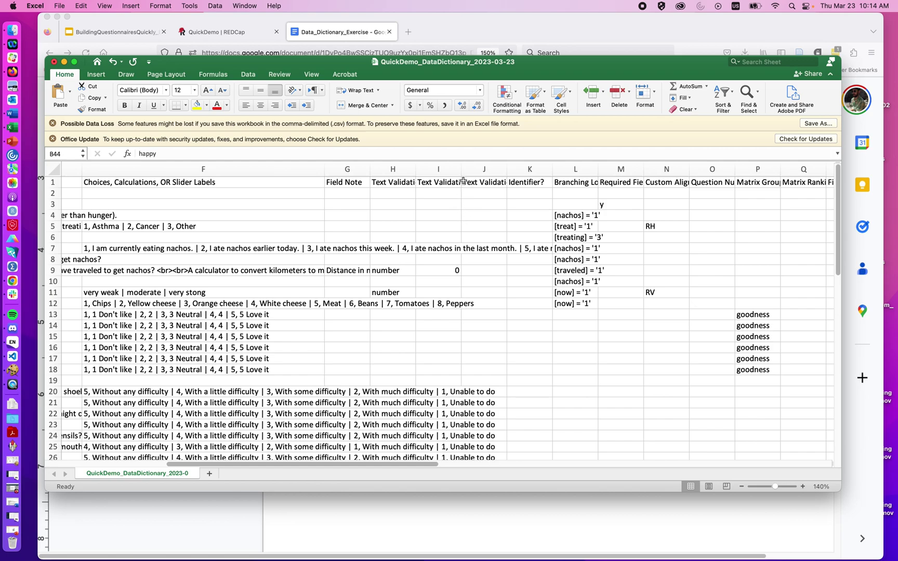
pyautogui.moveTo(463, 179); pyautogui.dragTo(510, 179)
pyautogui.hscroll(1, 567, 223)
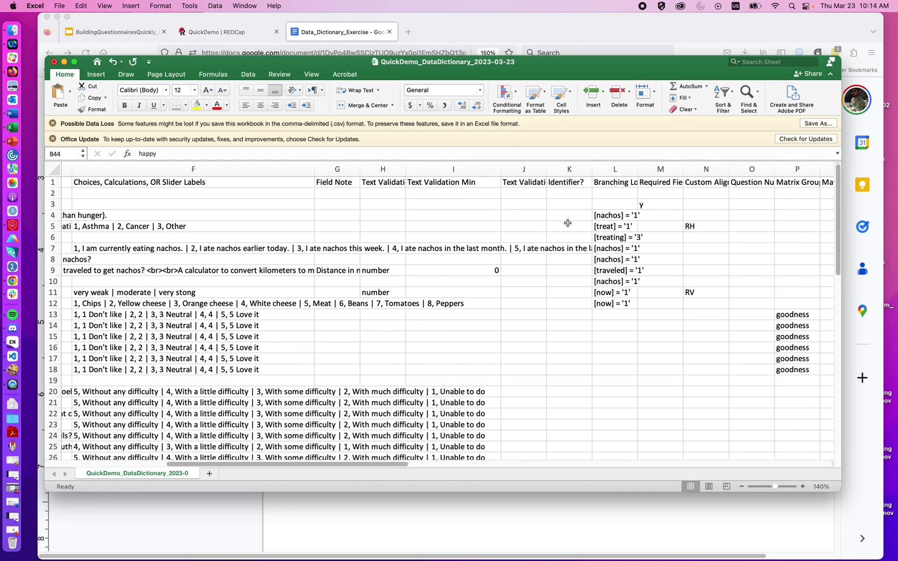
pyautogui.hscroll(1, 568, 223)
pyautogui.hscroll(5, 567, 223)
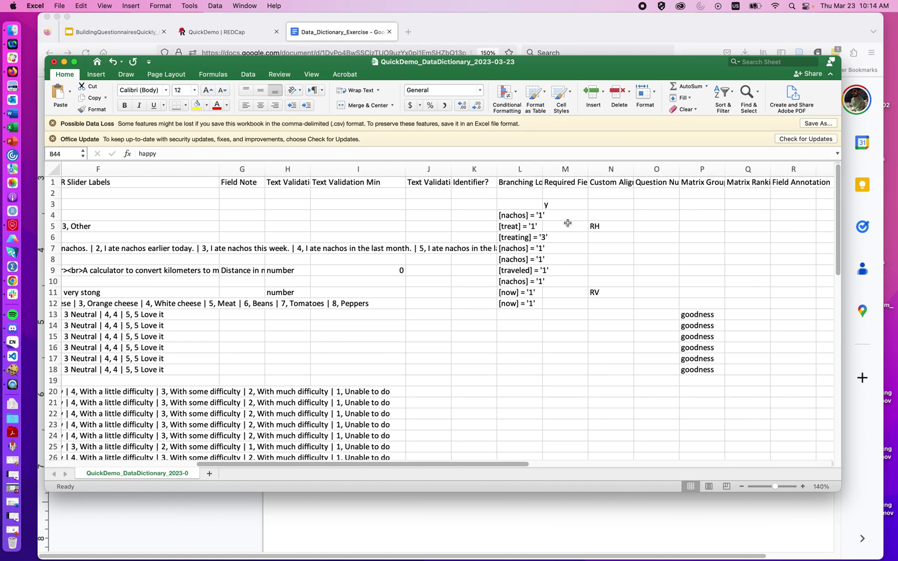
pyautogui.hscroll(2, 493, 211)
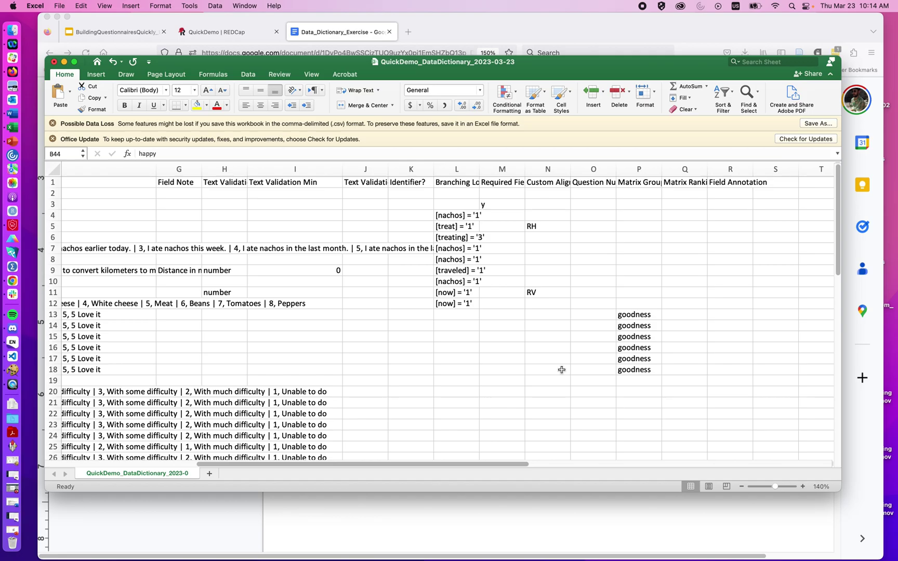
pyautogui.hscroll(-10, 562, 370)
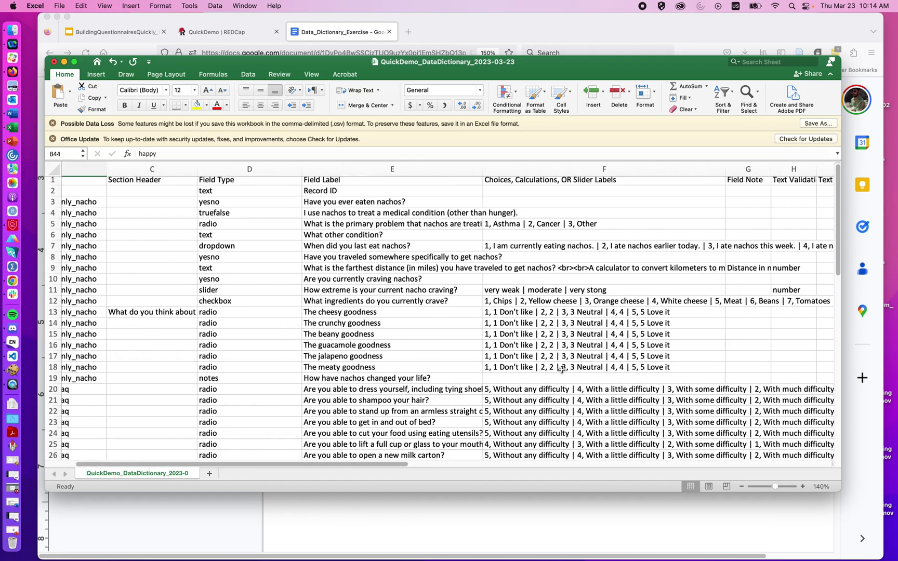
pyautogui.hscroll(6, 562, 369)
pyautogui.hscroll(-10, 562, 369)
pyautogui.scroll(-5, 561, 369)
pyautogui.scroll(-7, 561, 369)
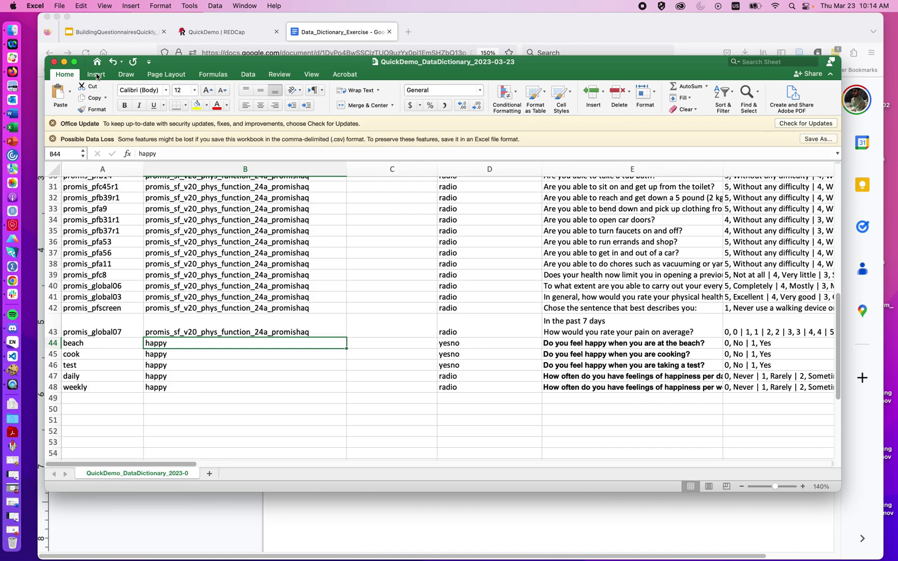
# Step: Upload the edited CSV data dictionary and note the duplicate coded-value errors in F25, F34 and F35
pyautogui.click(205, 545)
pyautogui.click(232, 30)
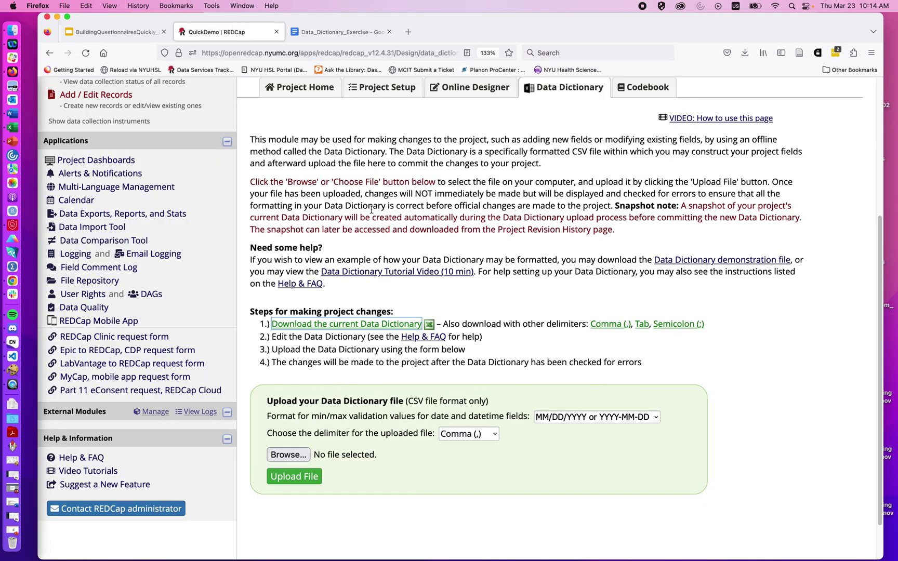
pyautogui.click(301, 452)
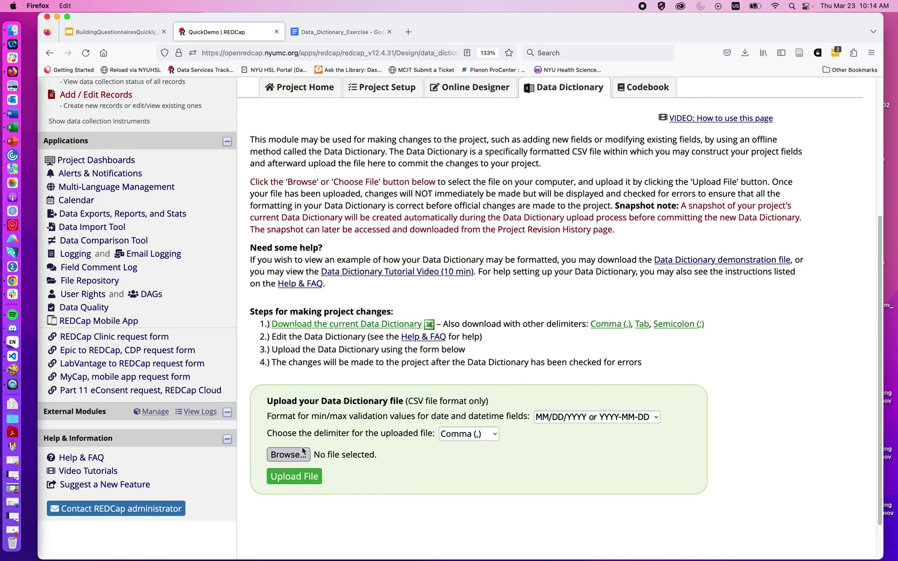
pyautogui.doubleClick(416, 147)
pyautogui.click(306, 476)
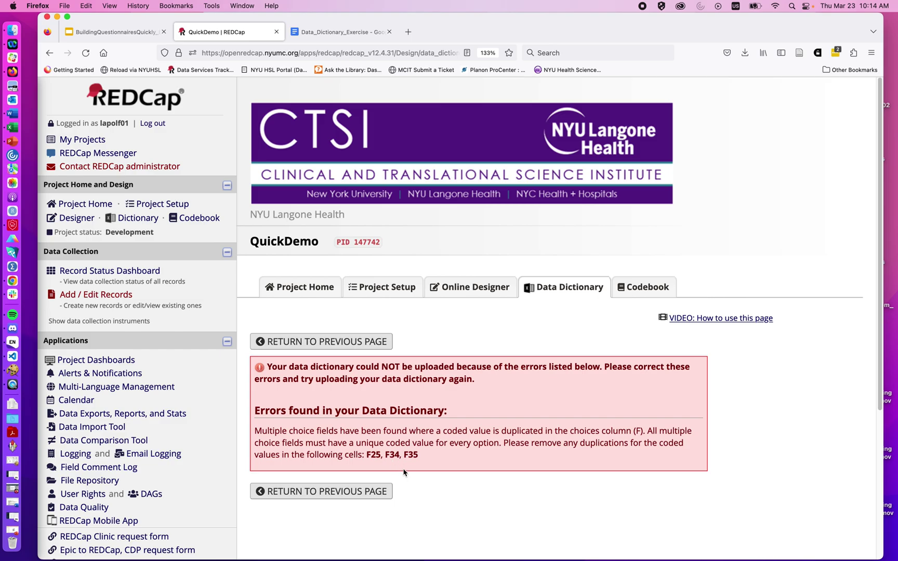
pyautogui.press('super+Tab')
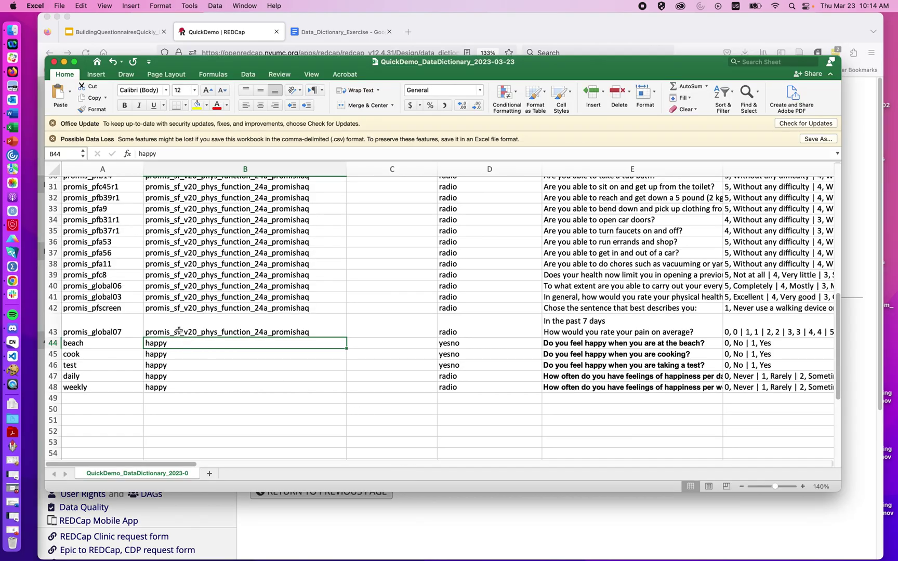
pyautogui.hscroll(2, 275, 289)
pyautogui.scroll(5, 275, 289)
pyautogui.hscroll(-1, 276, 289)
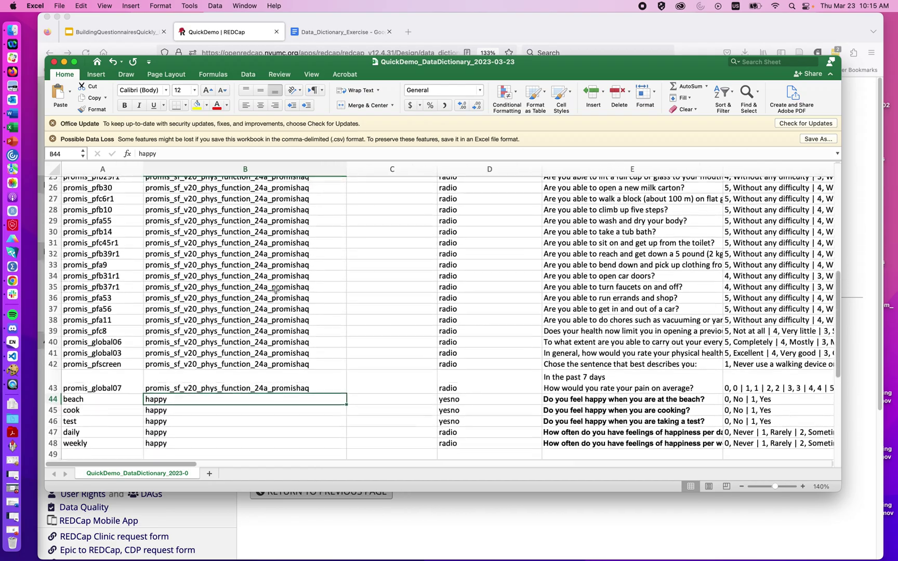
pyautogui.scroll(2, 275, 289)
pyautogui.hscroll(5, 275, 289)
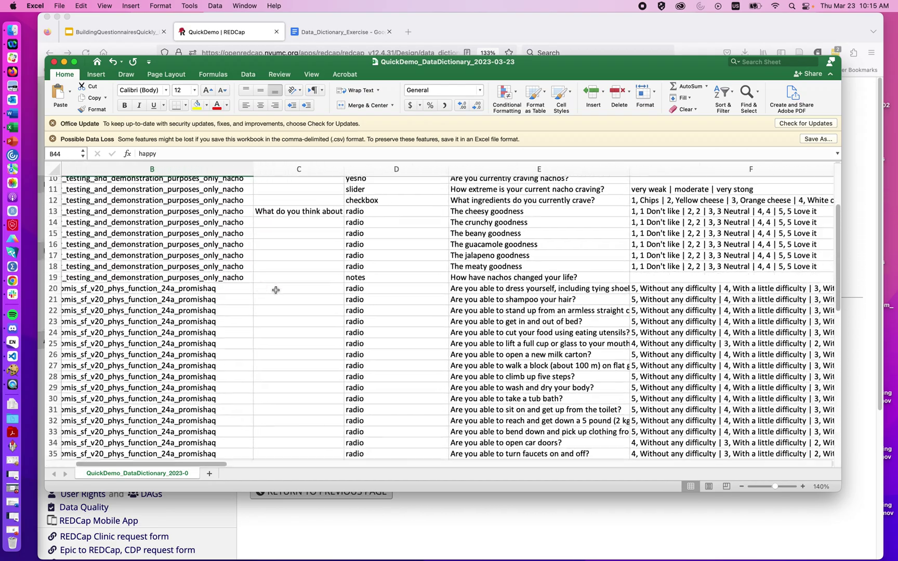
pyautogui.scroll(2, 275, 289)
pyautogui.hscroll(2, 276, 290)
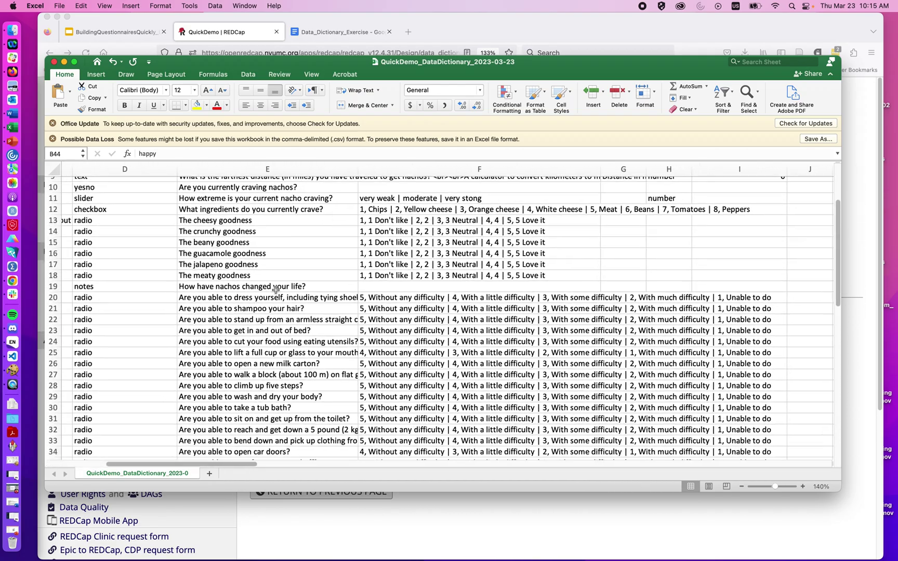
pyautogui.scroll(1, 275, 289)
pyautogui.hscroll(3, 275, 289)
pyautogui.hscroll(-1, 275, 294)
pyautogui.scroll(-6, 275, 294)
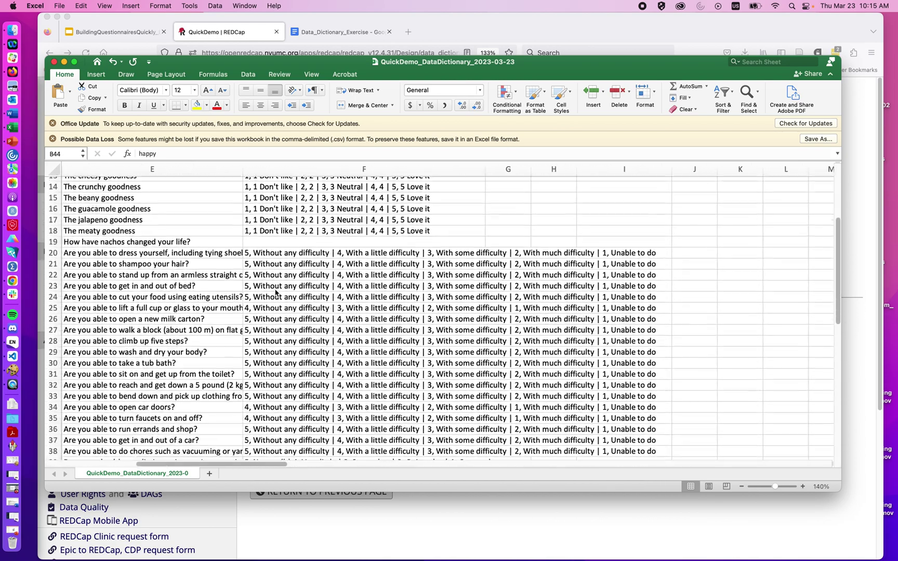
pyautogui.click(357, 181)
pyautogui.press('super+shift+Down')
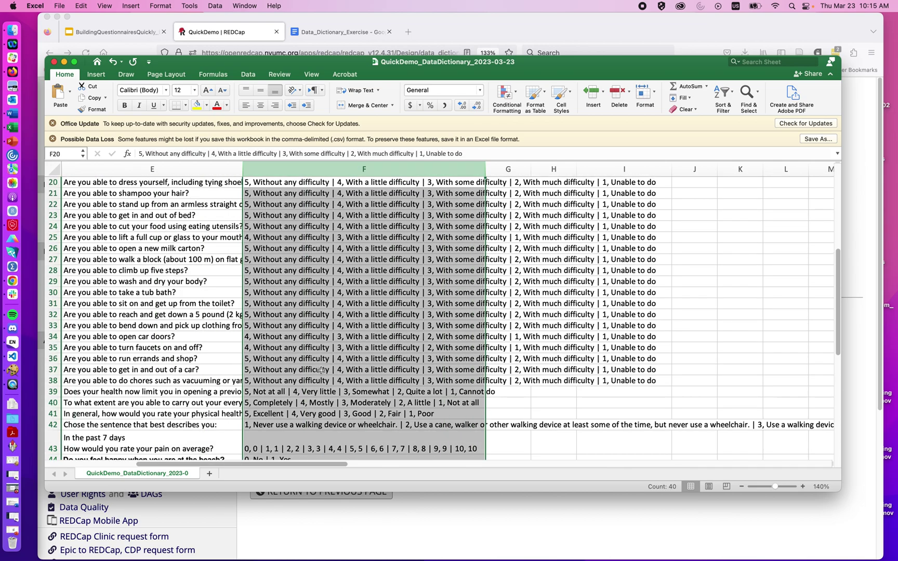
pyautogui.click(302, 229)
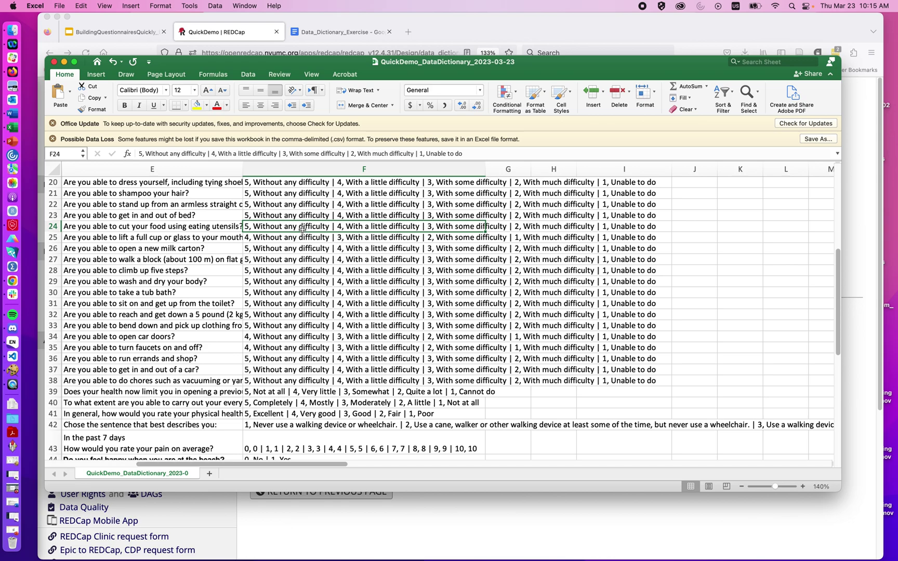
pyautogui.click(306, 246)
pyautogui.click(307, 238)
pyautogui.click(309, 225)
pyautogui.click(285, 533)
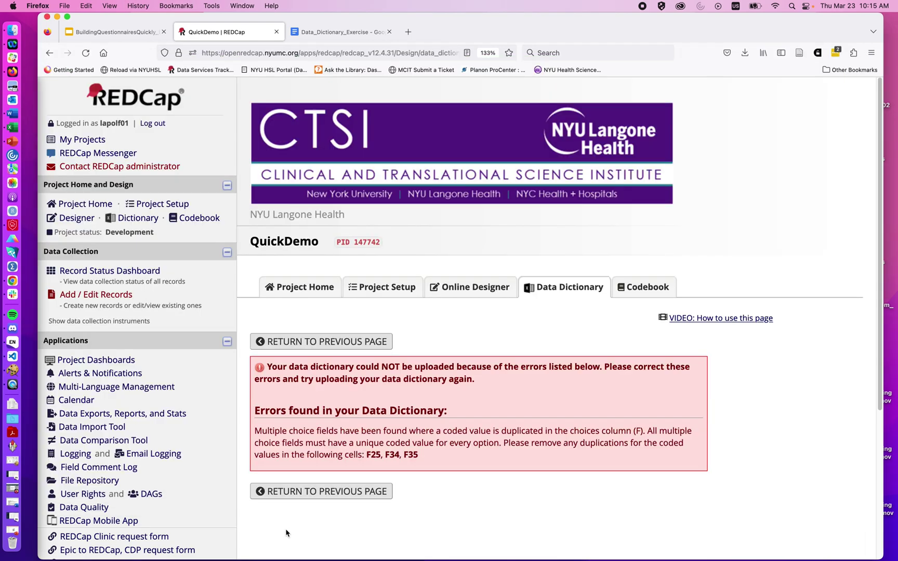
# Step: Copy F23's 5-to-1 difficulty choices into F24, F25, F34 and F35
pyautogui.press('super+Tab')
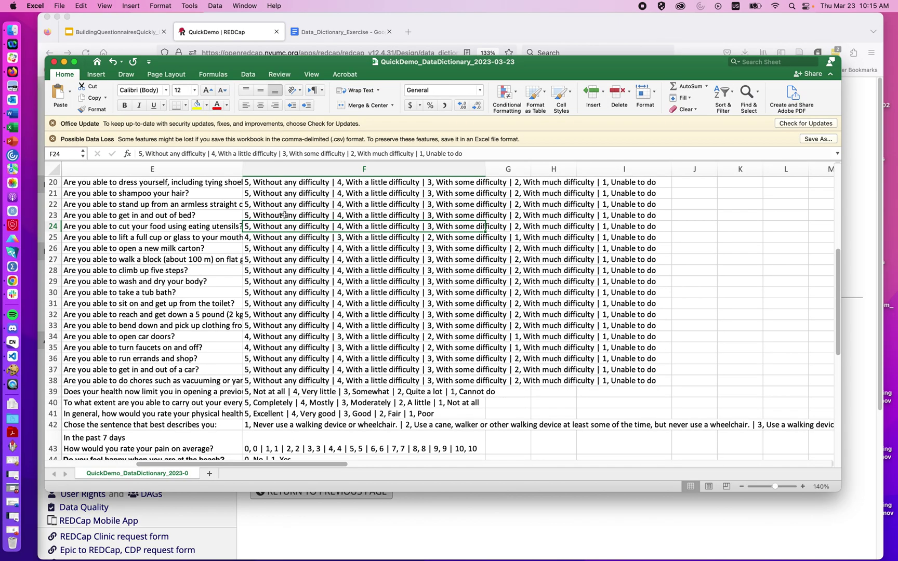
pyautogui.keyDown('shift'); pyautogui.click(290, 213); pyautogui.keyUp('shift')
pyautogui.press('super+c')
pyautogui.click(292, 228)
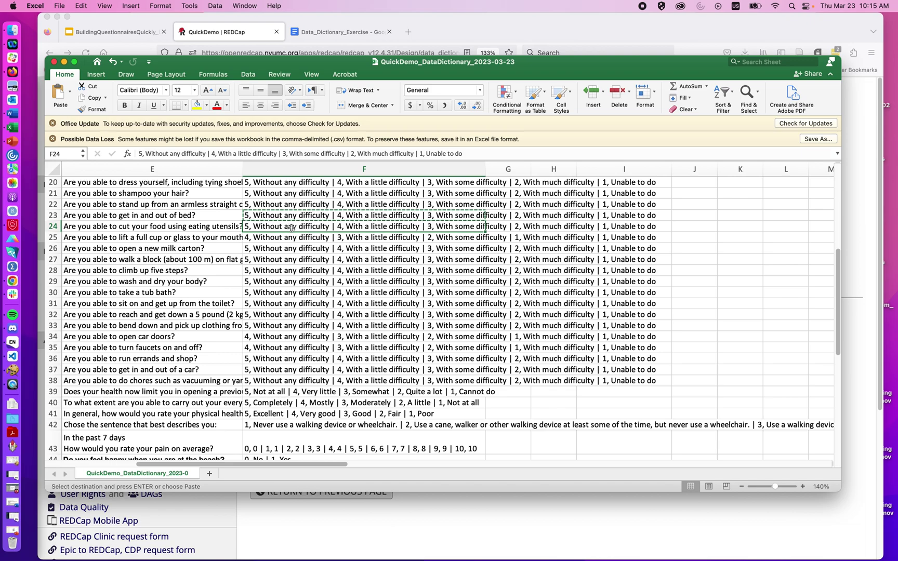
pyautogui.press('super+v')
pyautogui.click(291, 238)
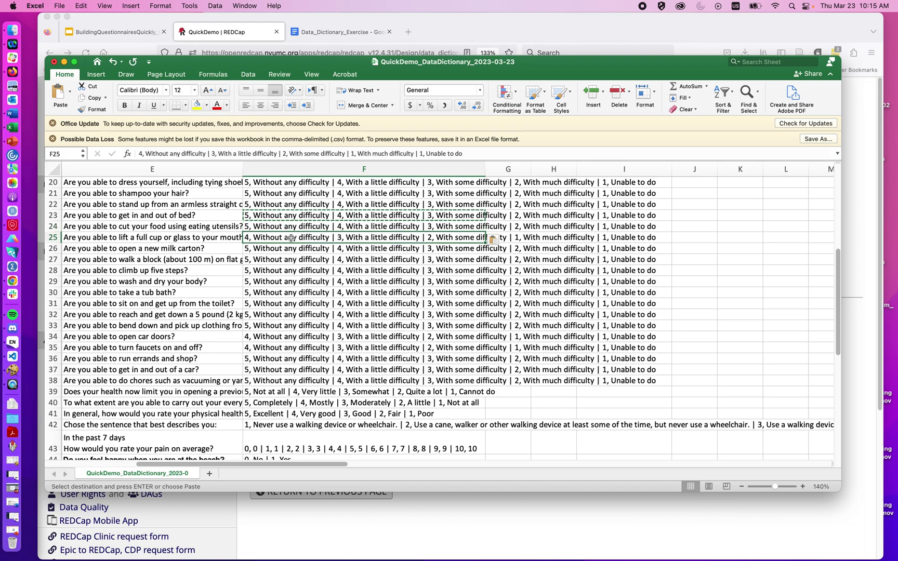
pyautogui.press('super+v')
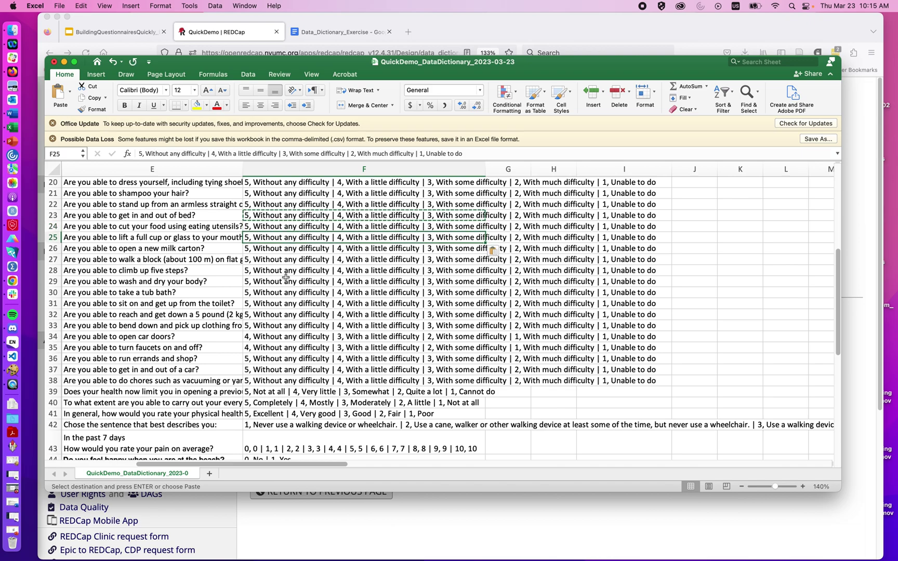
pyautogui.click(285, 333)
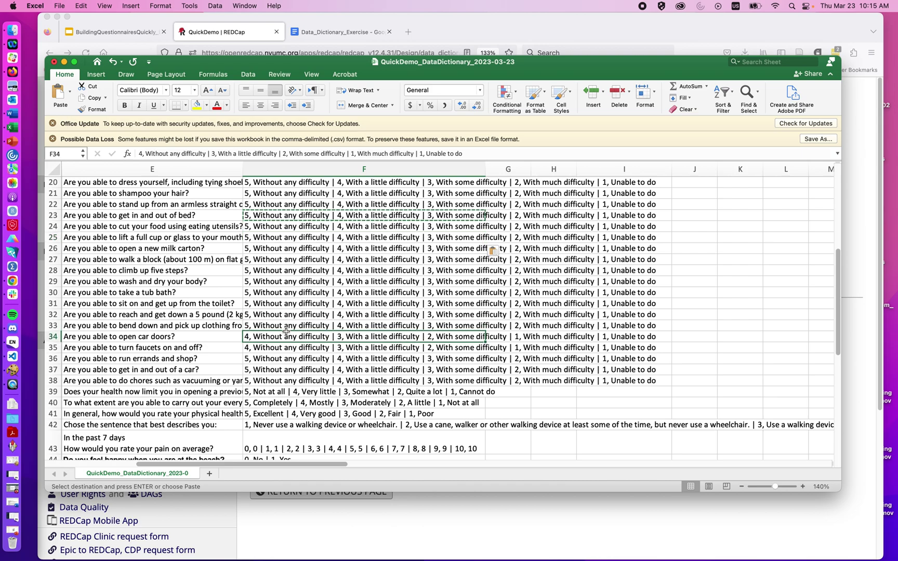
pyautogui.press('super+v')
pyautogui.click(287, 347)
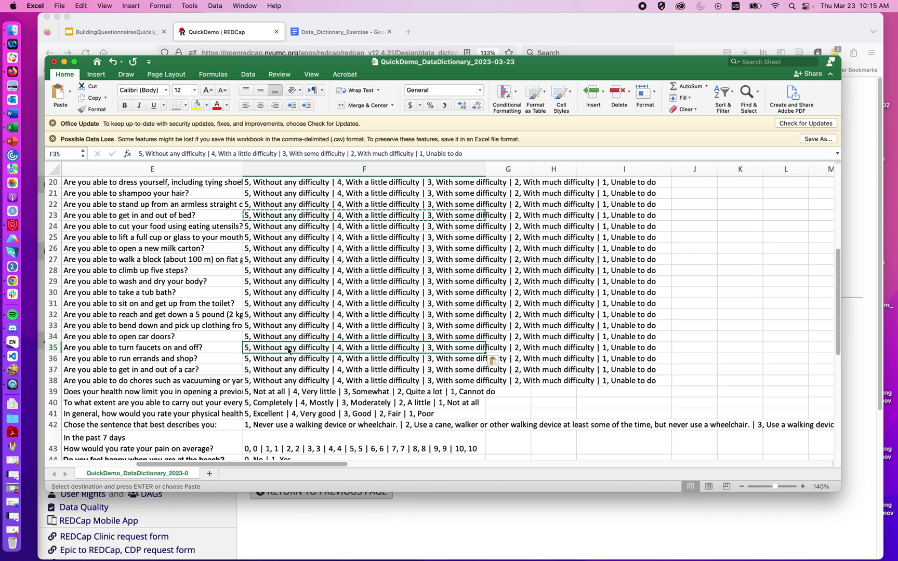
pyautogui.press('Return')
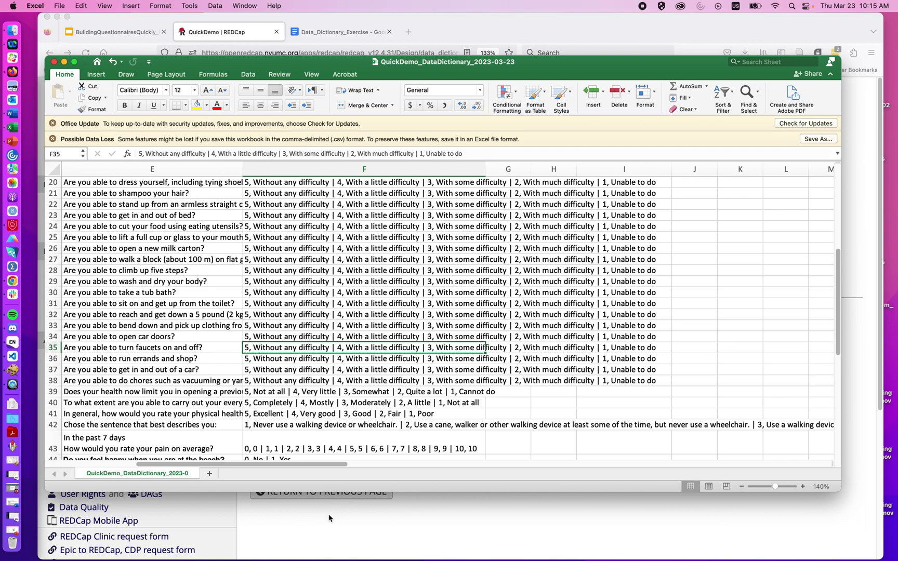
pyautogui.click(329, 518)
# Step: Re-upload the corrected QuickDemo_DataDictionary_2023-03-23.csv, which now passes with 47 fields replacing 42
pyautogui.click(310, 342)
pyautogui.scroll(-5, 319, 370)
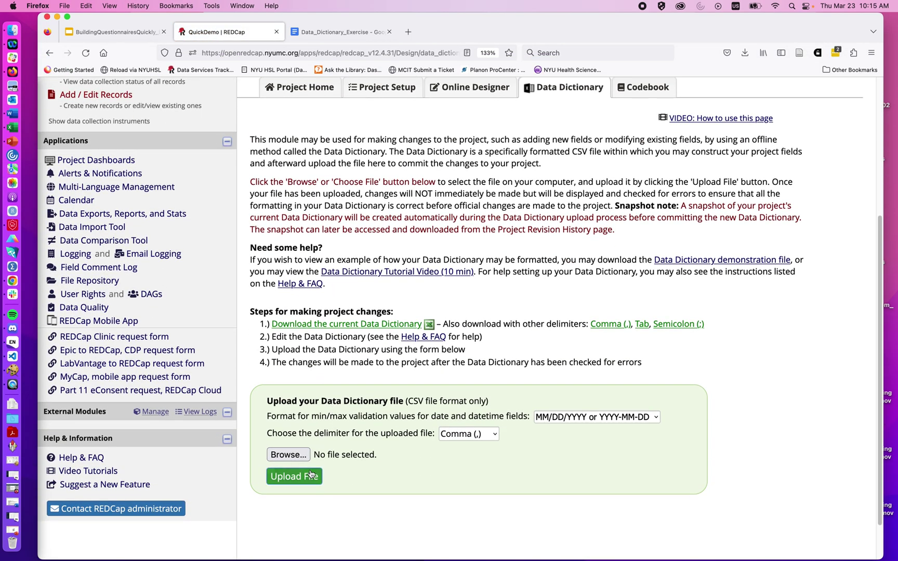
pyautogui.click(302, 456)
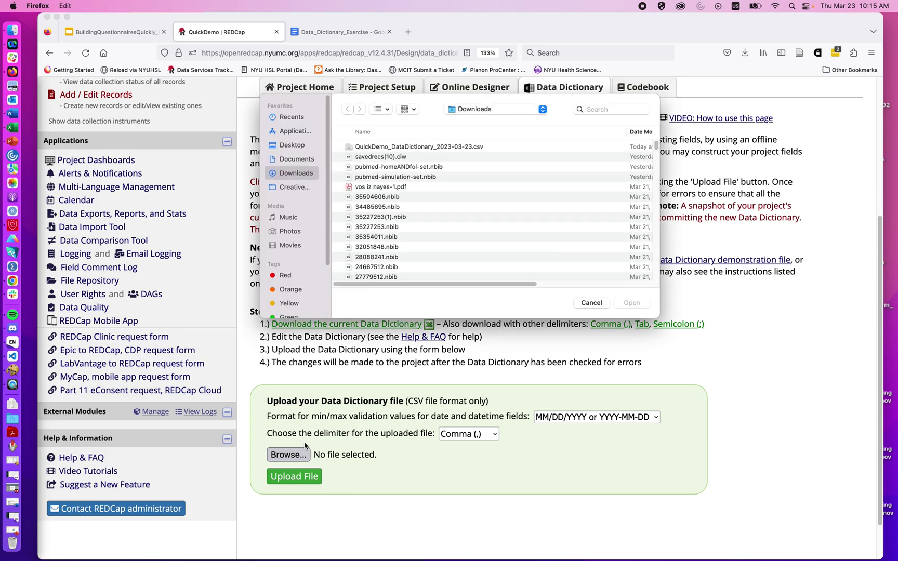
pyautogui.doubleClick(362, 147)
pyautogui.click(283, 476)
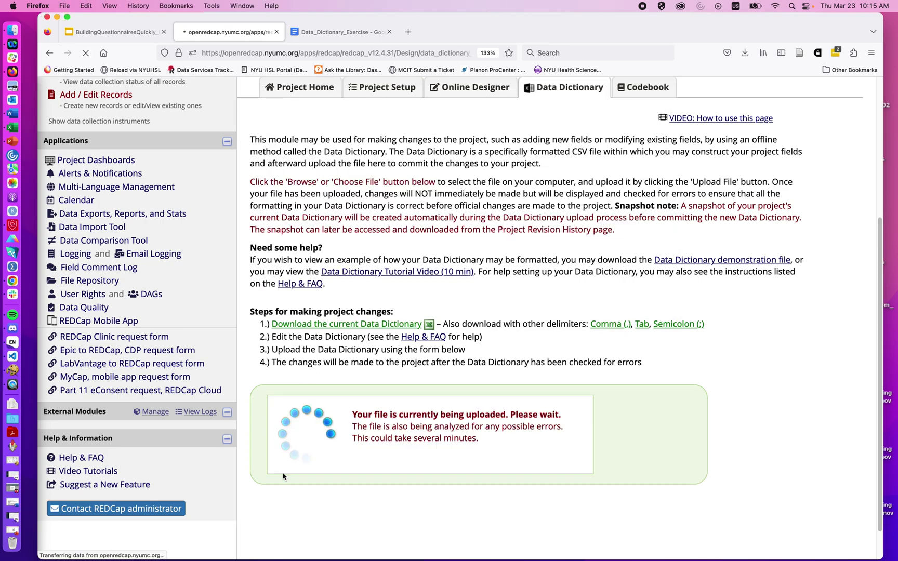
pyautogui.scroll(-3, 283, 476)
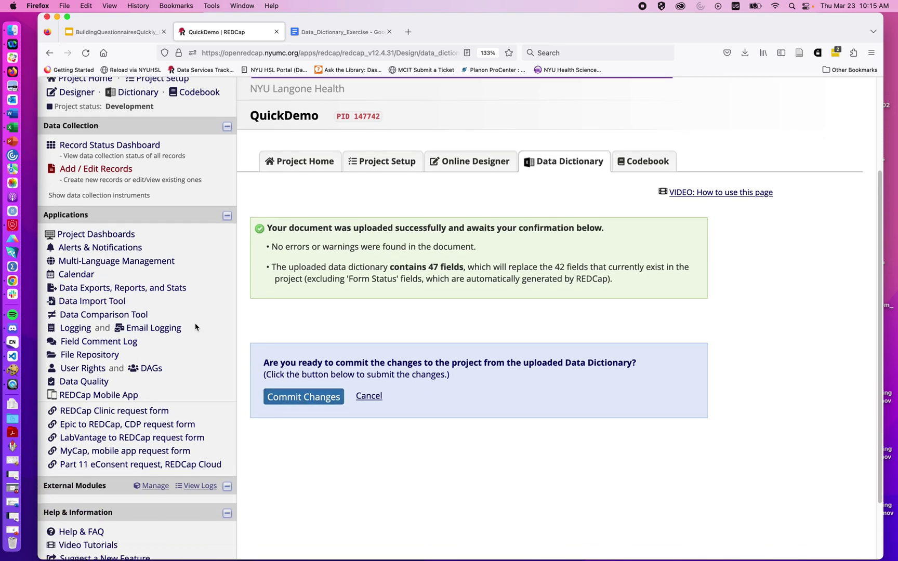
pyautogui.click(7, 130)
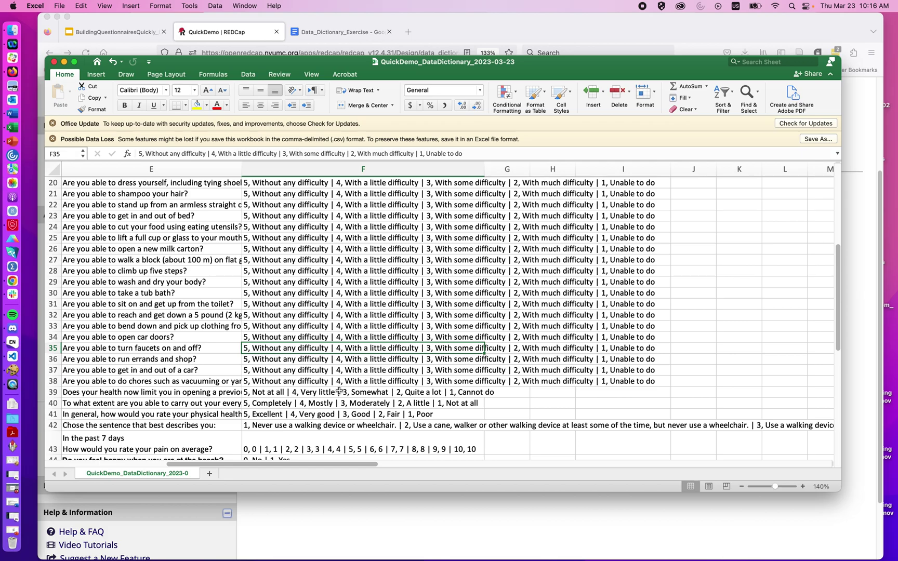
pyautogui.scroll(10, 299, 233)
pyautogui.hscroll(-2, 299, 233)
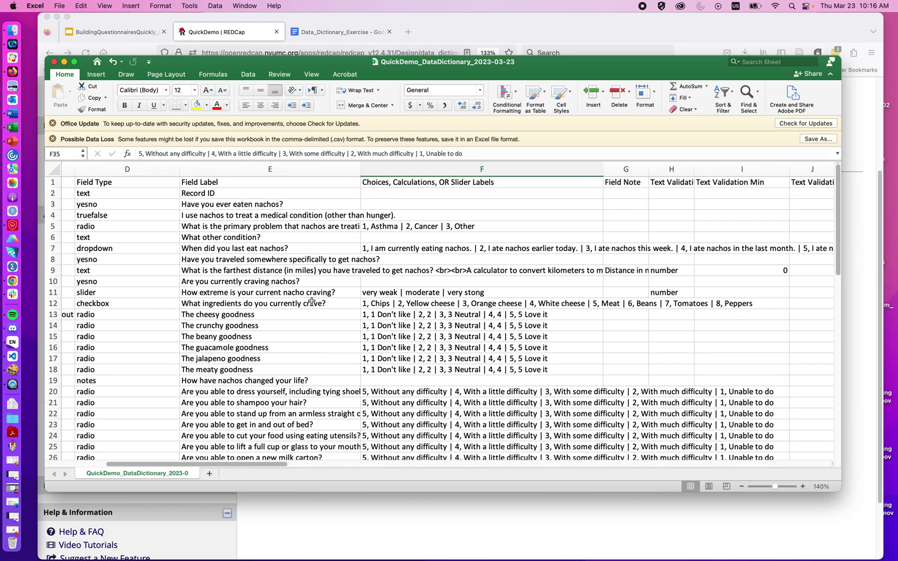
pyautogui.scroll(-10, 248, 364)
pyautogui.scroll(-4, 249, 364)
pyautogui.hscroll(-1, 248, 364)
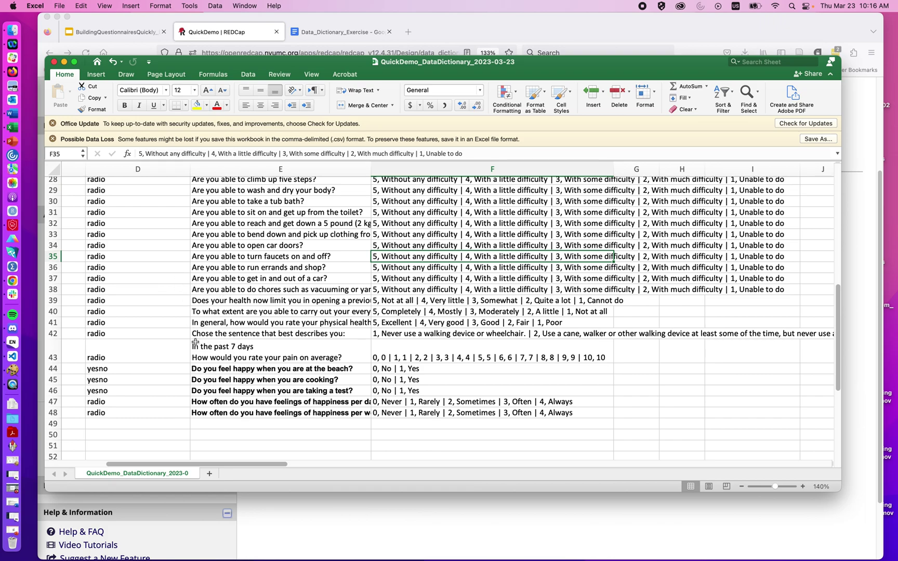
# Step: Commit the uploaded data dictionary changes and go to Add / Edit Records
pyautogui.click(288, 507)
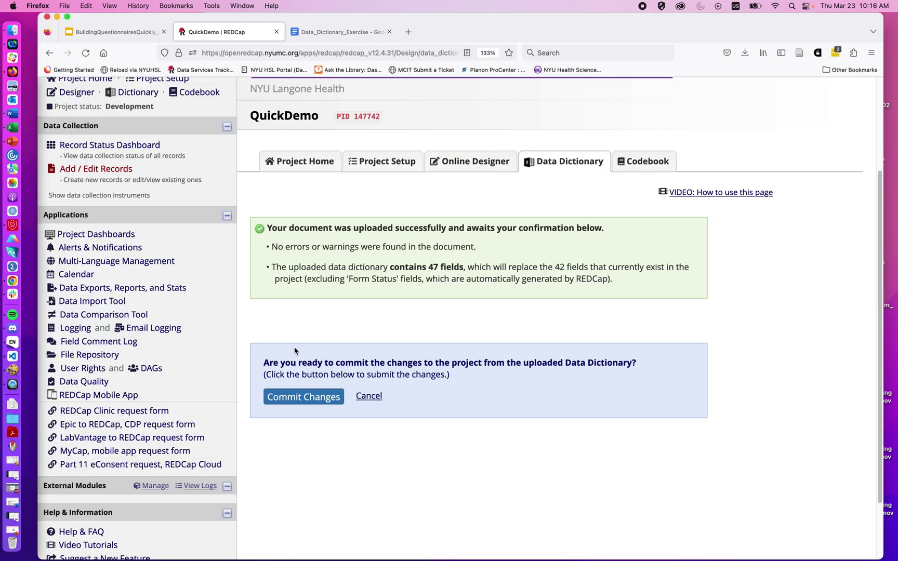
pyautogui.click(303, 397)
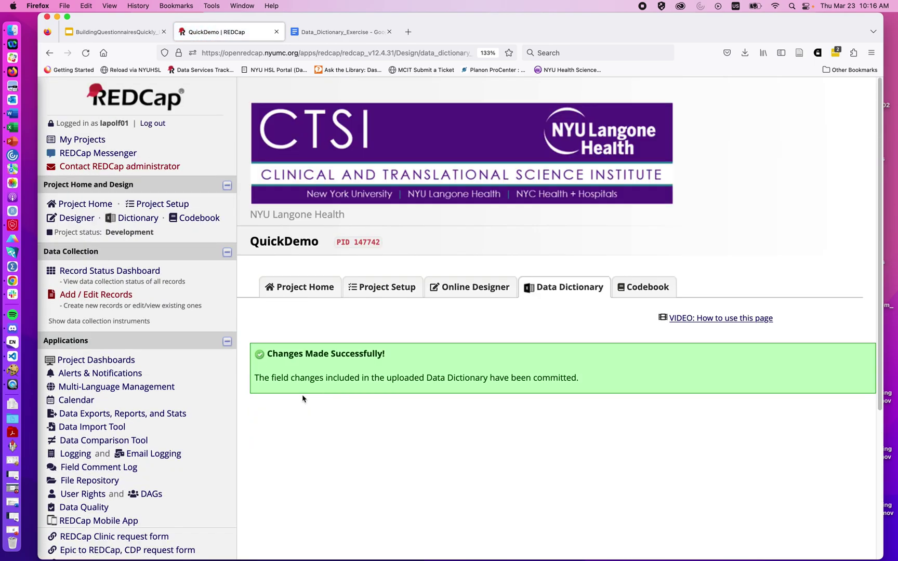
pyautogui.press('super+Tab')
pyautogui.click(324, 512)
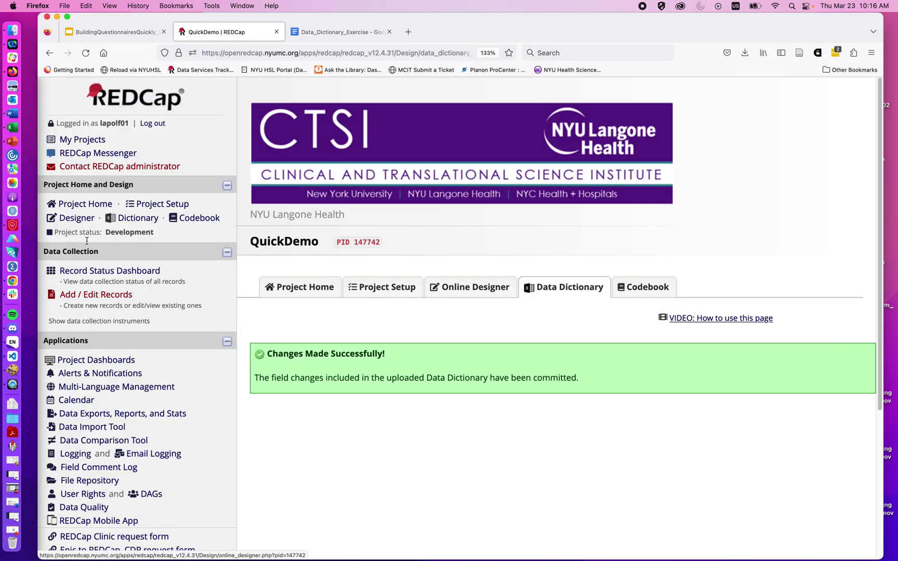
pyautogui.click(102, 295)
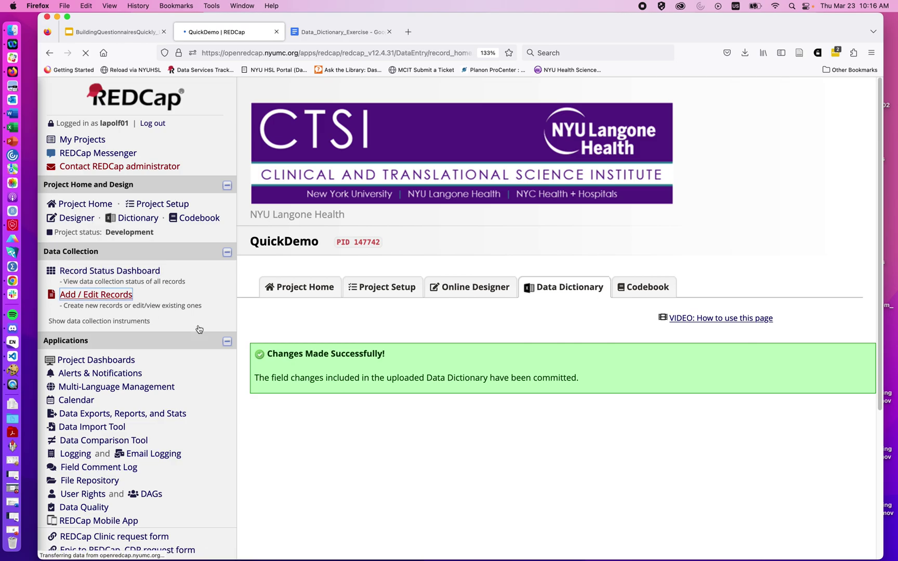
# Step: Add new Record ID 1 and open its Happy form
pyautogui.click(545, 436)
pyautogui.scroll(-2, 598, 441)
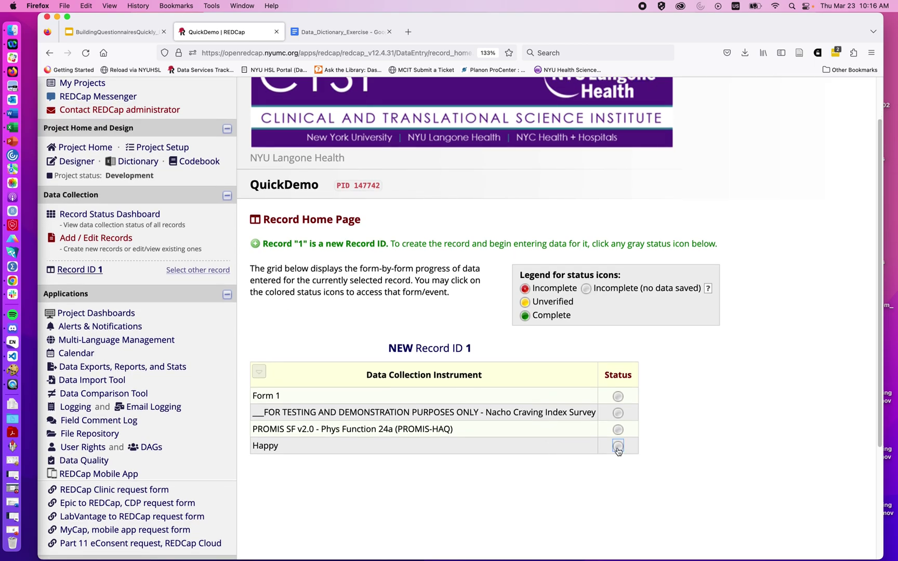
pyautogui.click(618, 446)
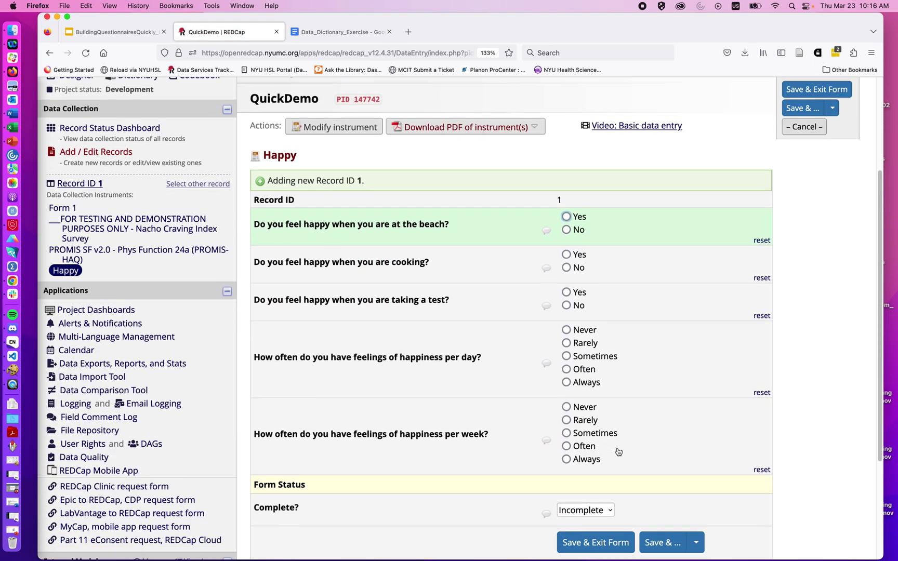
pyautogui.scroll(-3, 617, 451)
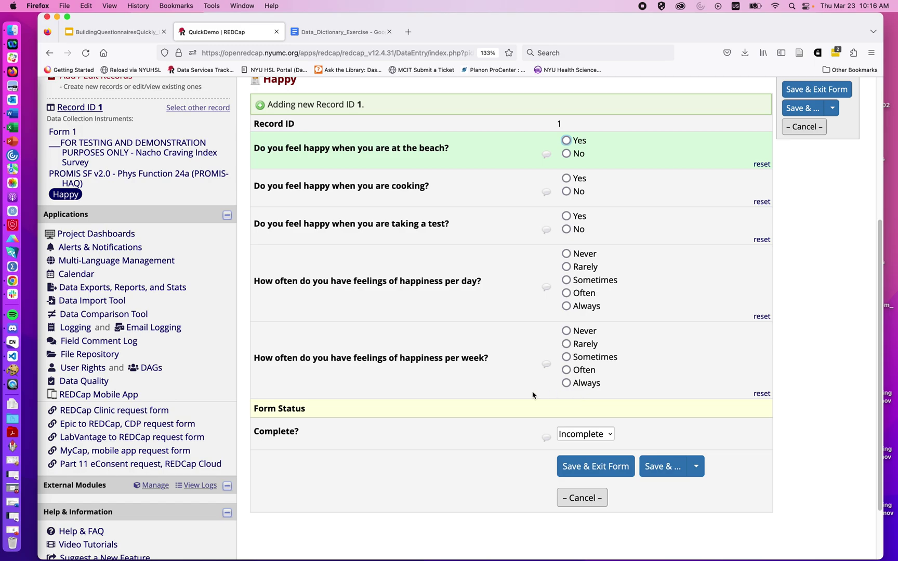
# Step: Compare the Happy form's five questions against the original exercise document
pyautogui.click(340, 31)
pyautogui.scroll(-2, 396, 312)
pyautogui.scroll(-1, 393, 385)
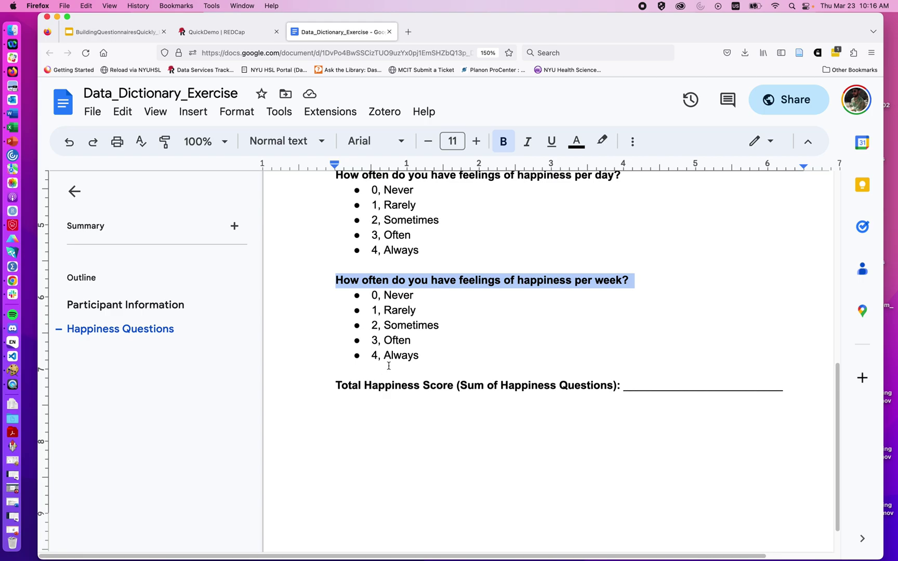
pyautogui.scroll(2, 389, 365)
pyautogui.click(228, 31)
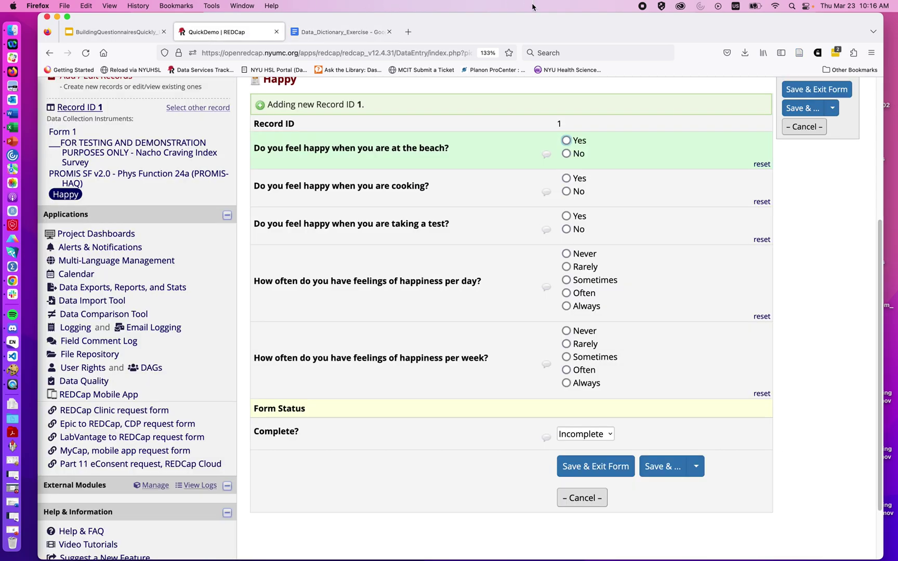